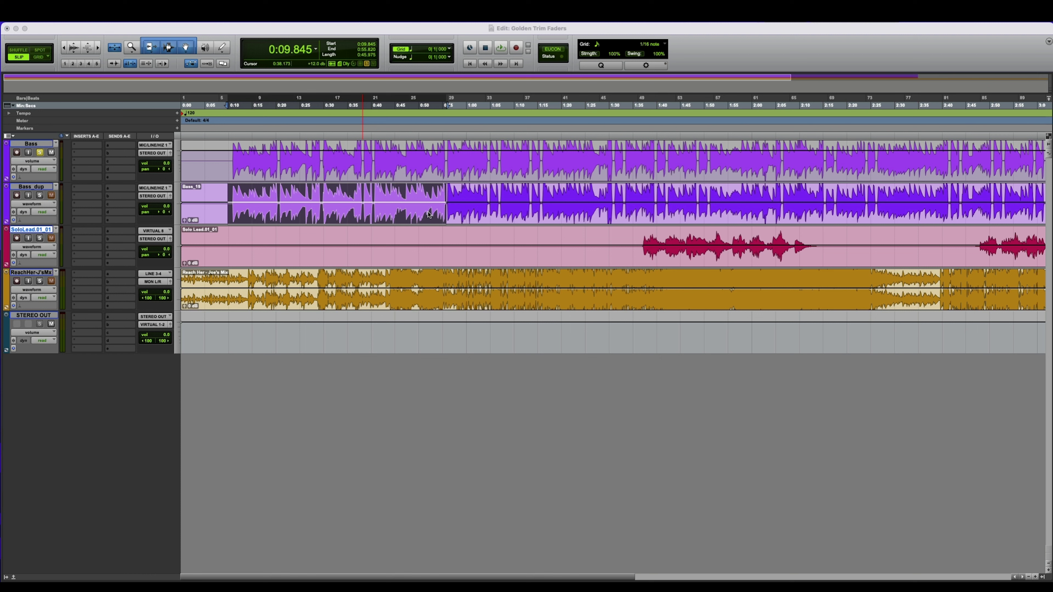
Insert FabFilter Pro-Q 3 (mono) on the Bass_dup track and add a 12 dB/oct low cut at about 216 Hz.
left_click(85, 195)
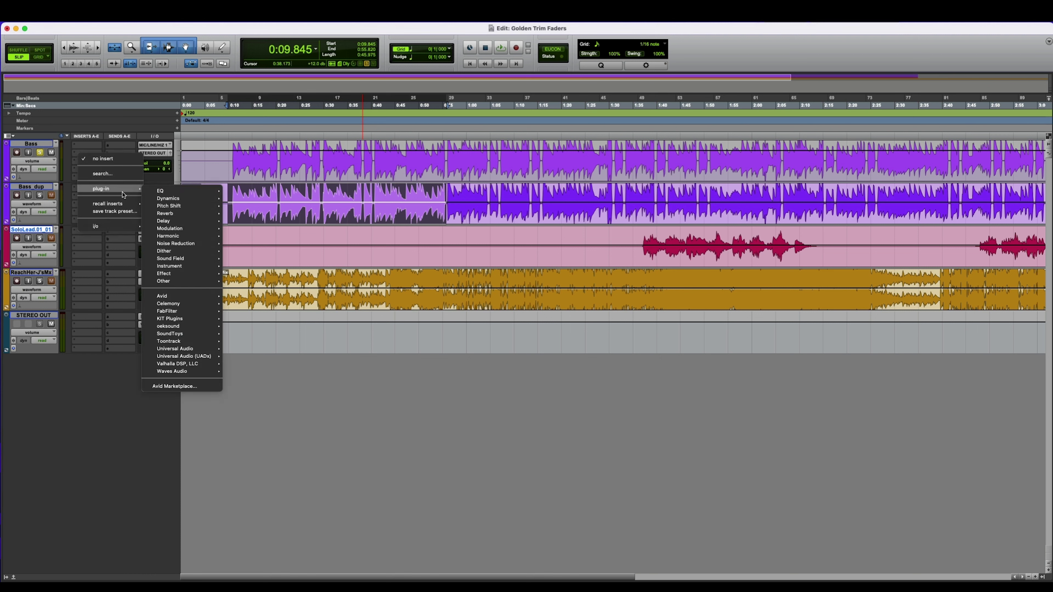
mouse_move(174, 305)
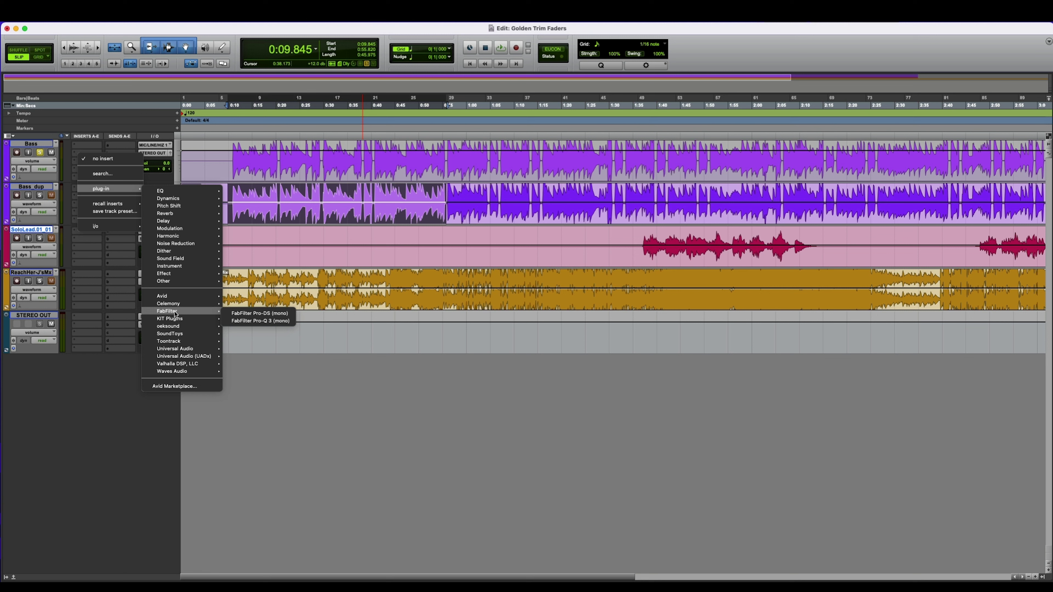
left_click(248, 321)
left_click_drag(245, 312, 236, 255)
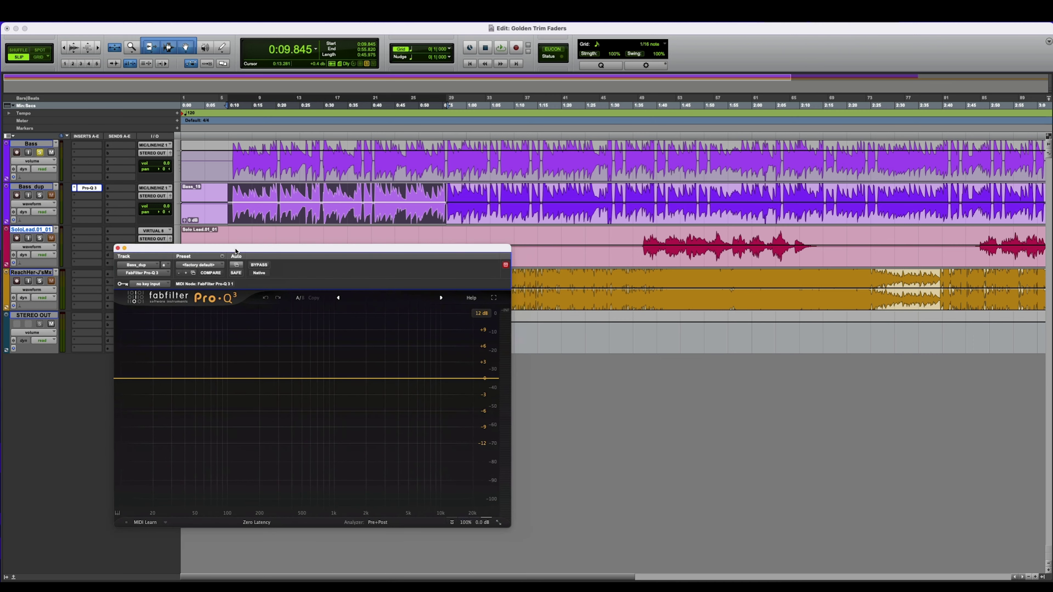
left_click(123, 378)
left_click_drag(181, 482, 196, 436)
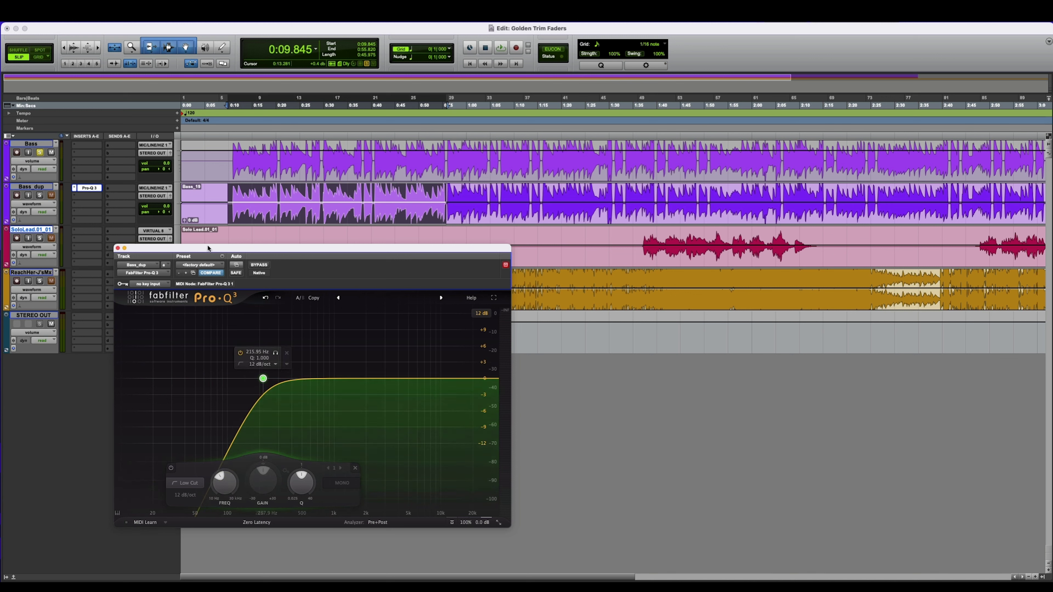
Examine the automatable parameters of the Pro-Q 3 insert in the Plug-In Automation dialog and cancel without adding any.
left_click(236, 268)
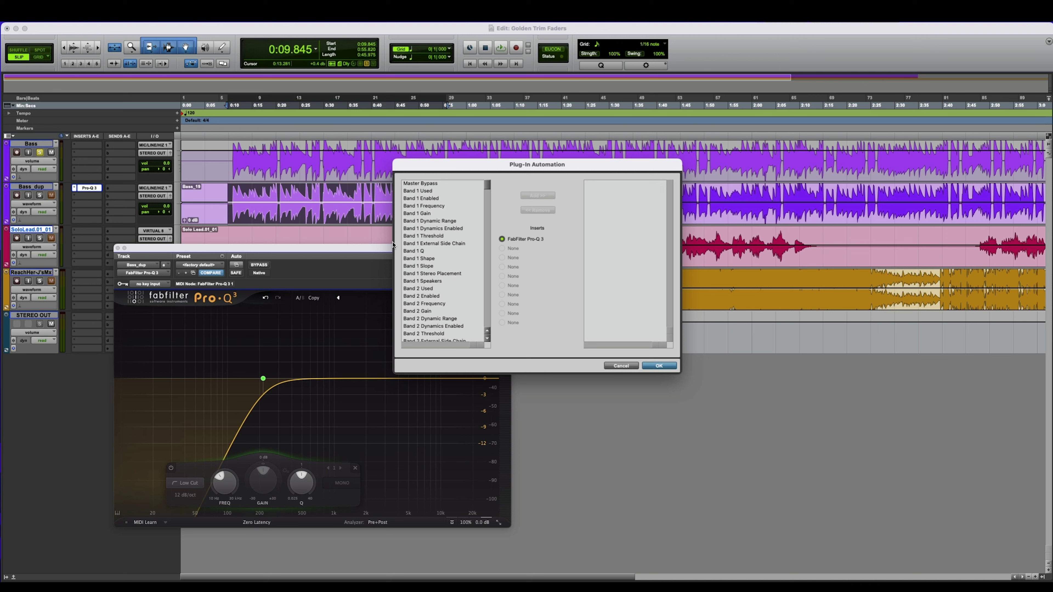
mouse_move(263, 381)
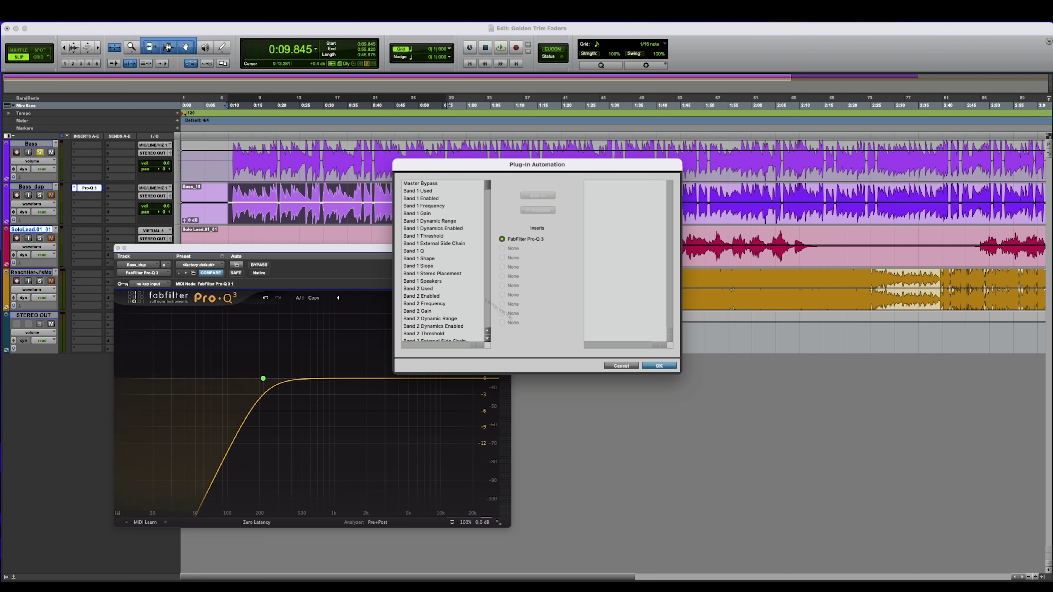
left_click(621, 365)
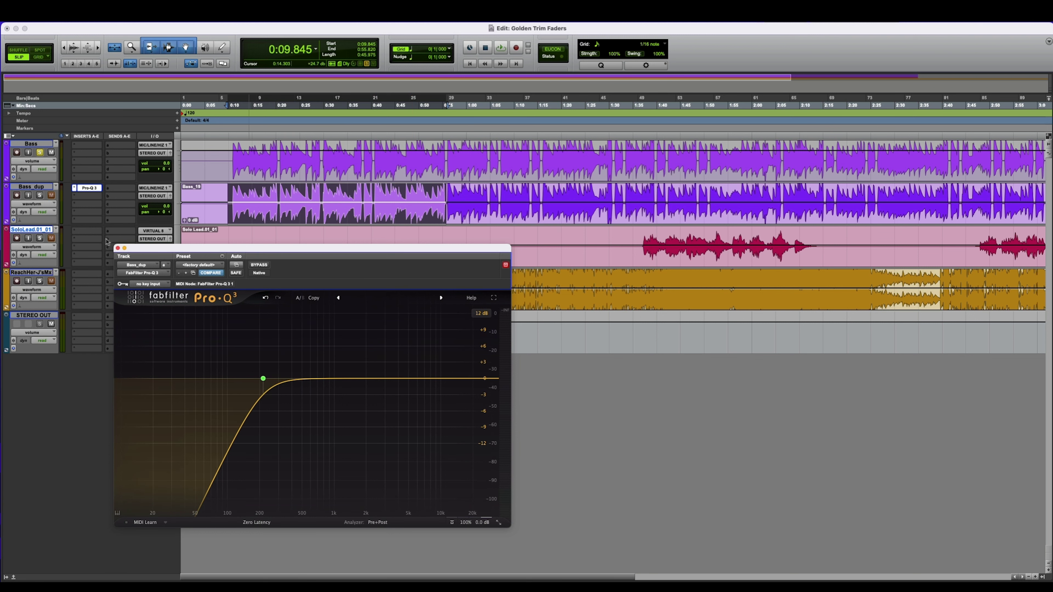
Close the Pro-Q 3 window and remove the plug-in from the Bass_dup track's inserts.
left_click(117, 249)
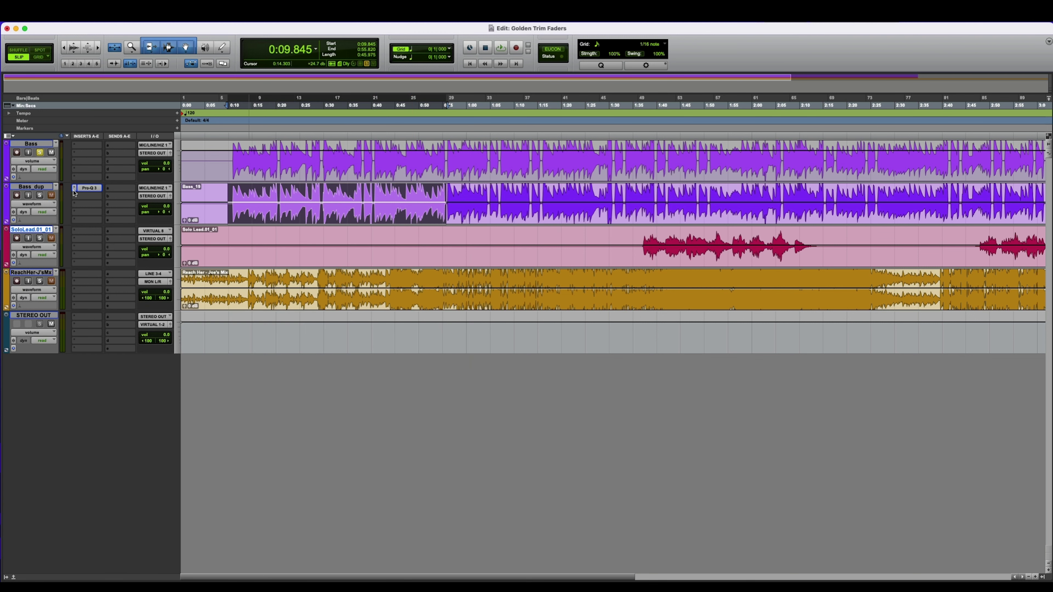
left_click(74, 191)
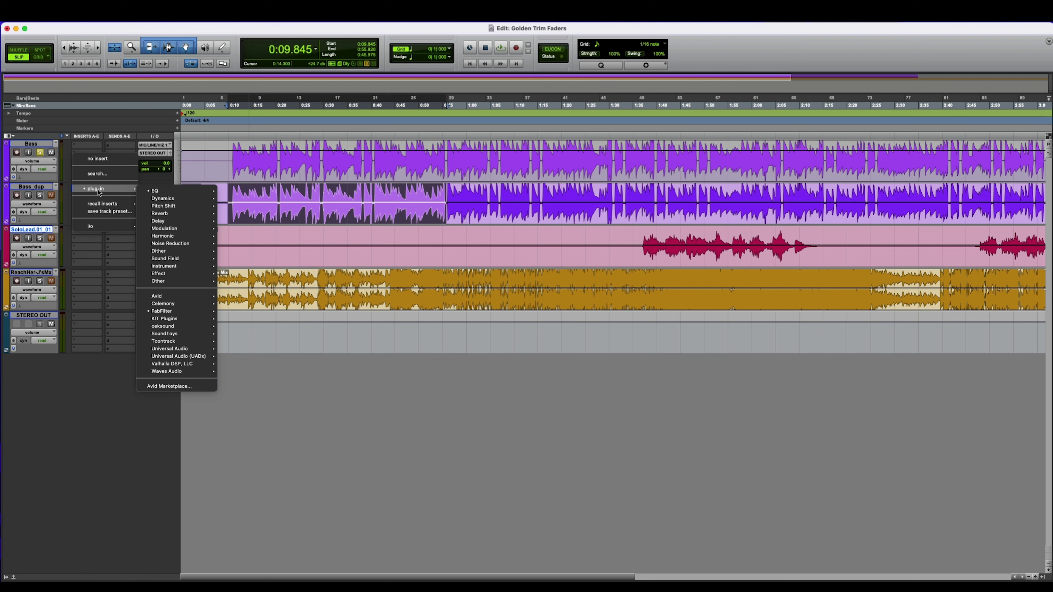
key("Escape")
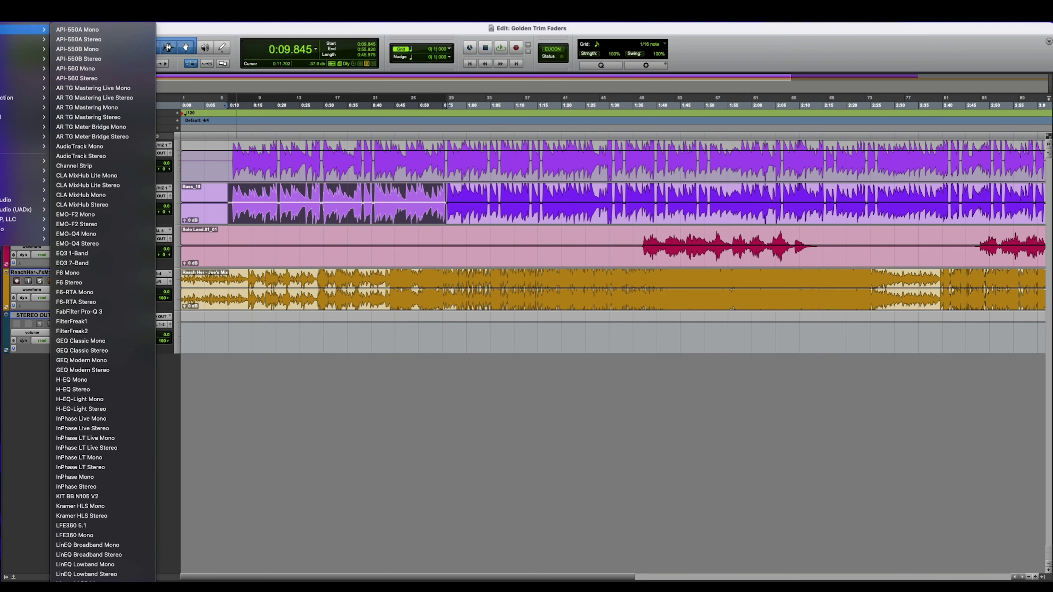
Render the selected Bass_dup section through AudioSuite FabFilter Pro-Q 3 with a 12 dB/oct low cut at about 204 Hz.
left_click(100, 314)
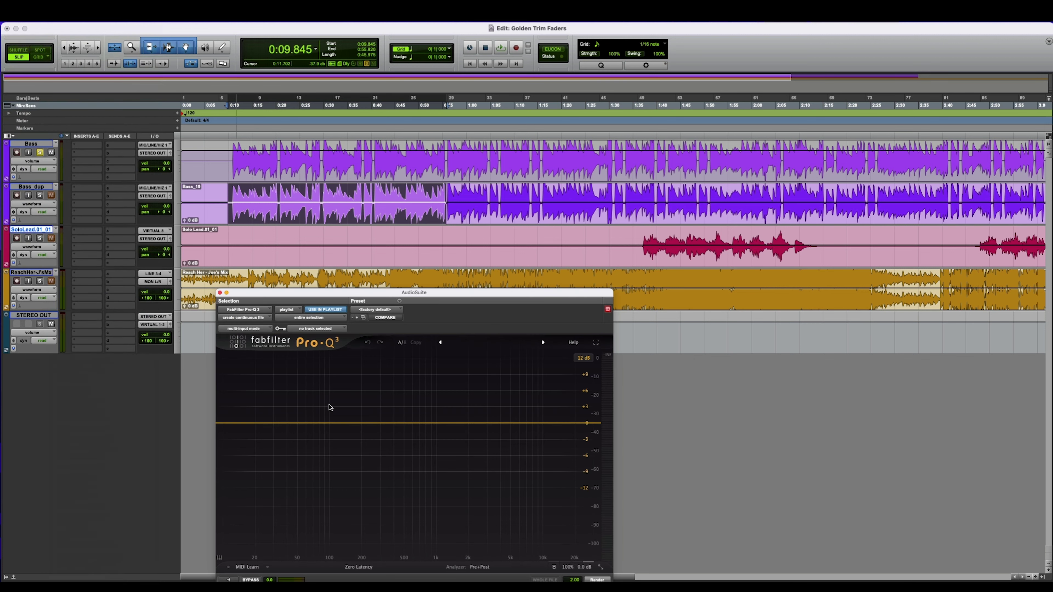
left_click(228, 424)
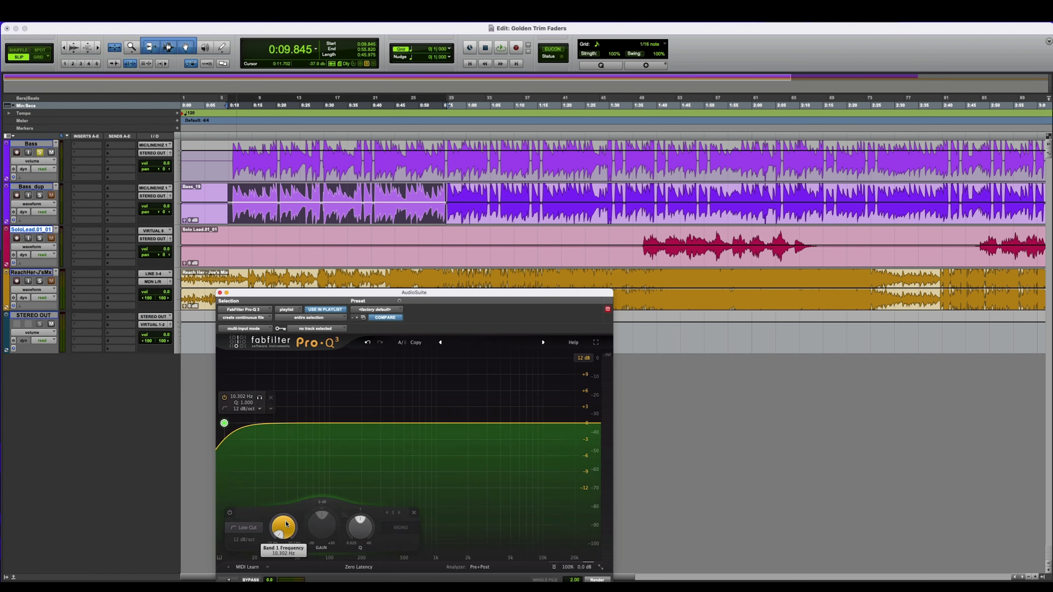
left_click_drag(284, 526, 295, 444)
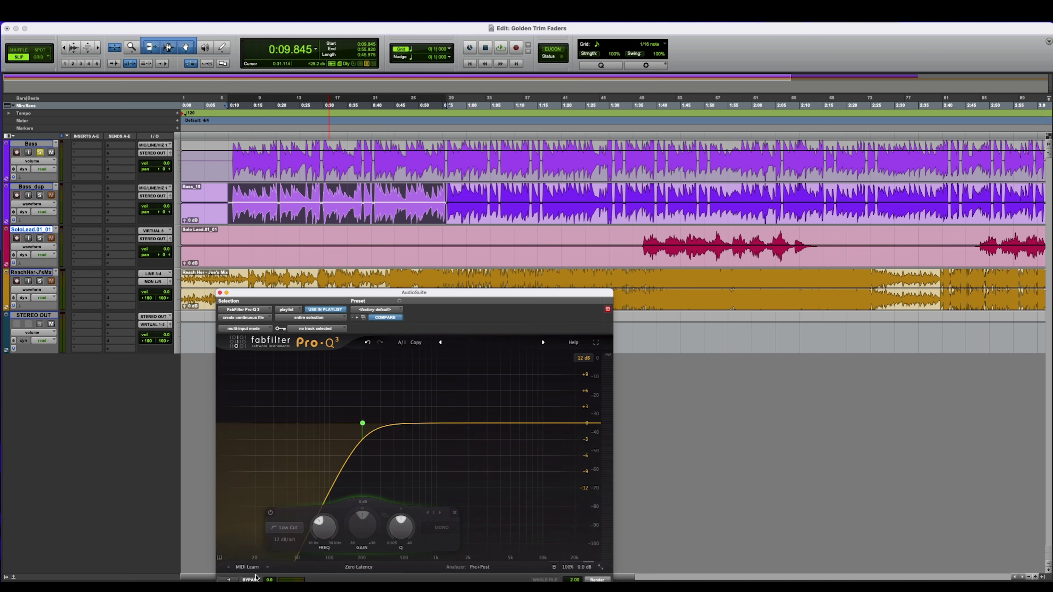
left_click_drag(312, 299, 266, 248)
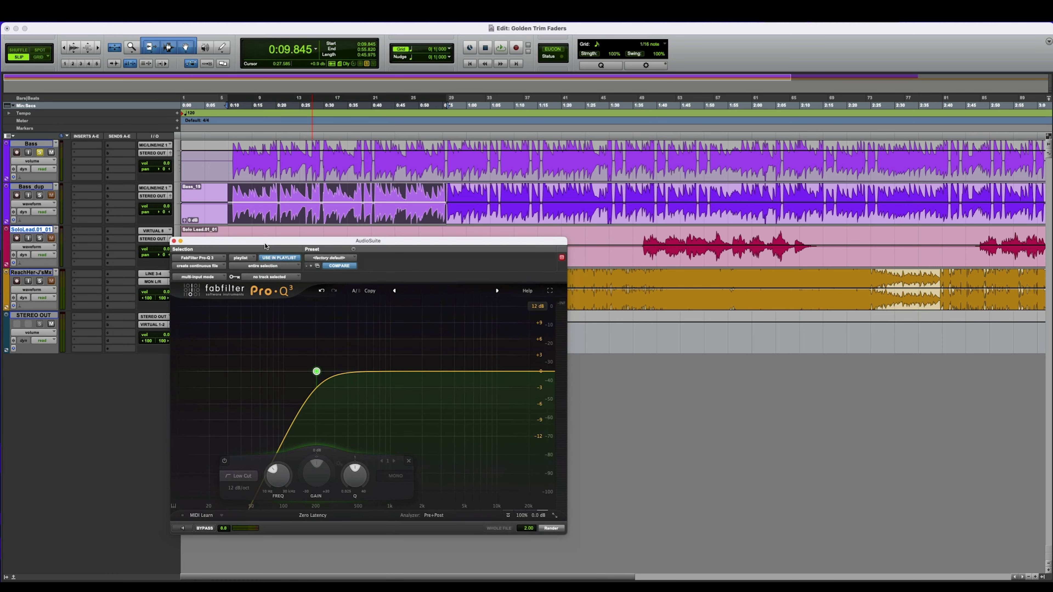
left_click(551, 529)
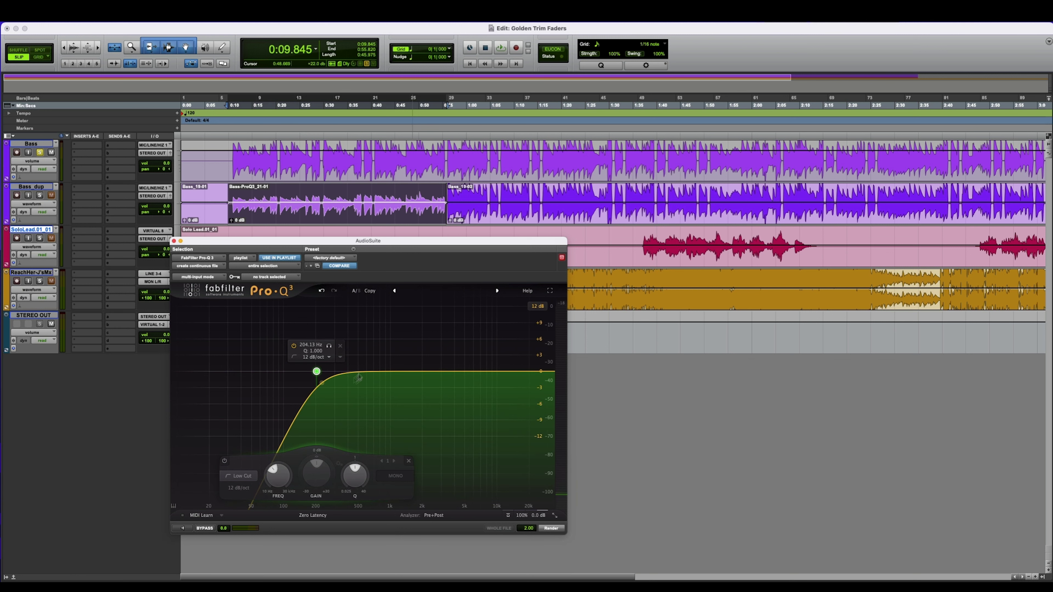
key("super+w")
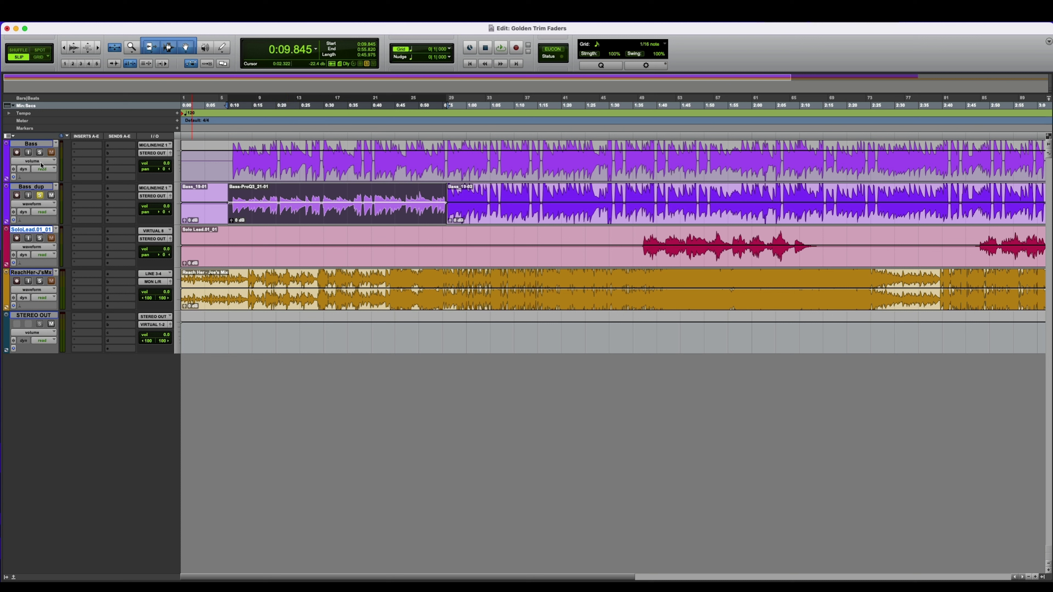
Compare the original and filtered bass by soloing and playing Bass, followed by Bass_dup, over the selected section.
left_click(39, 152)
key("space")
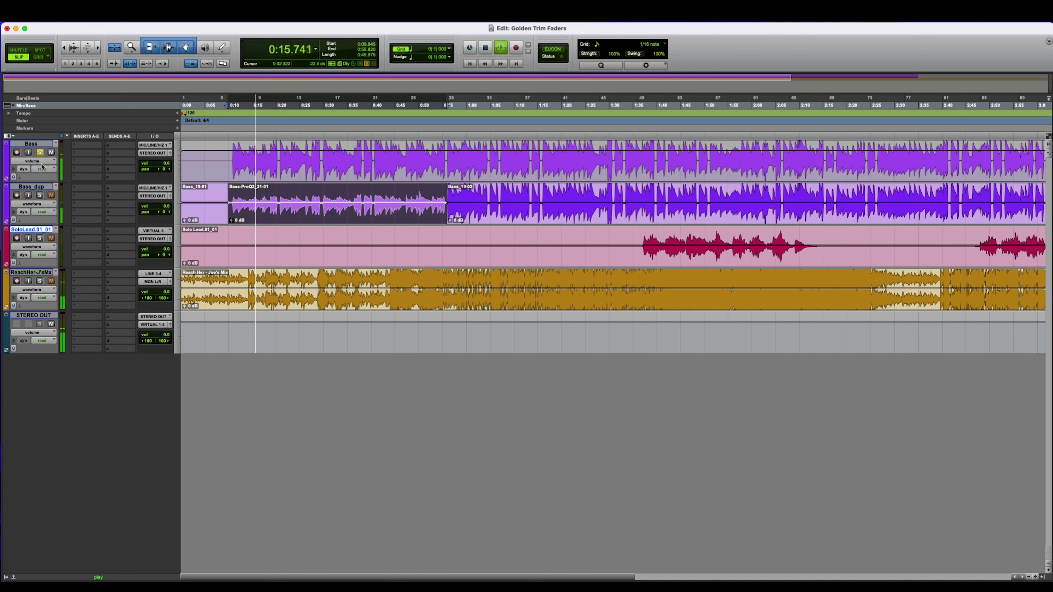
key("space")
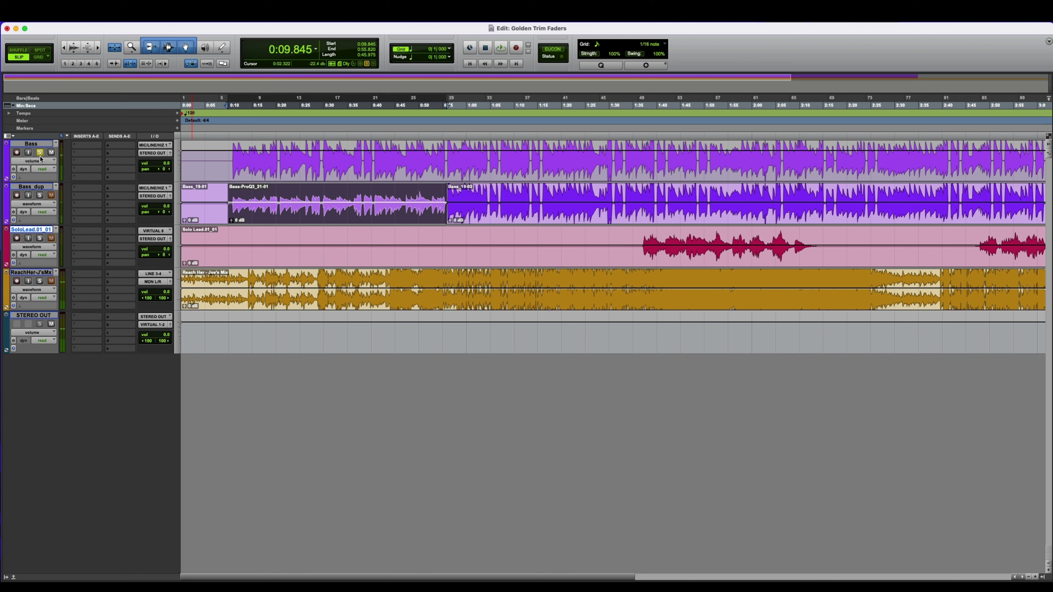
left_click(39, 153)
left_click(40, 196)
key("space")
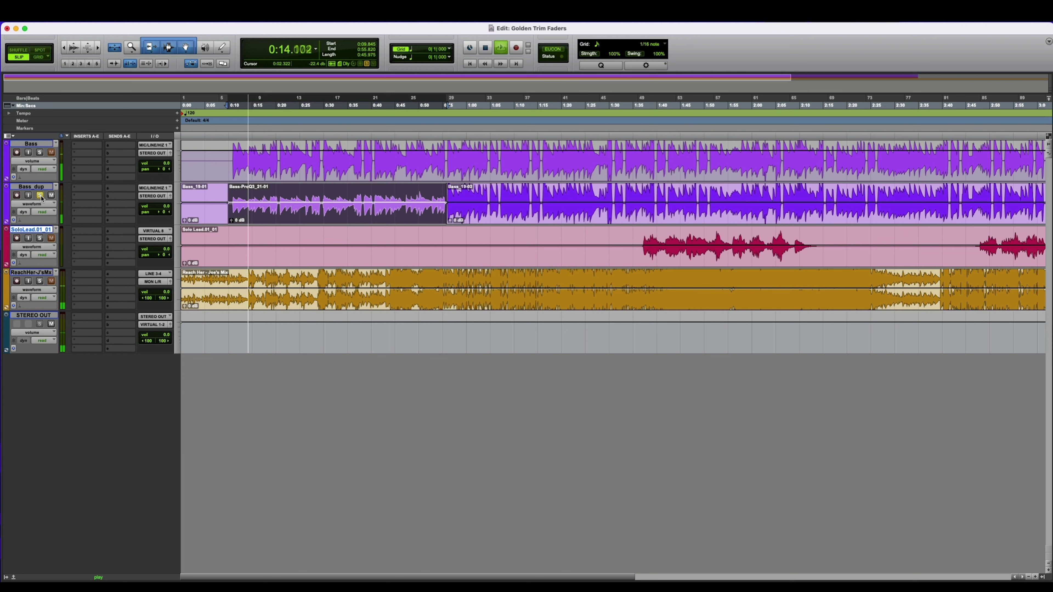
key("space")
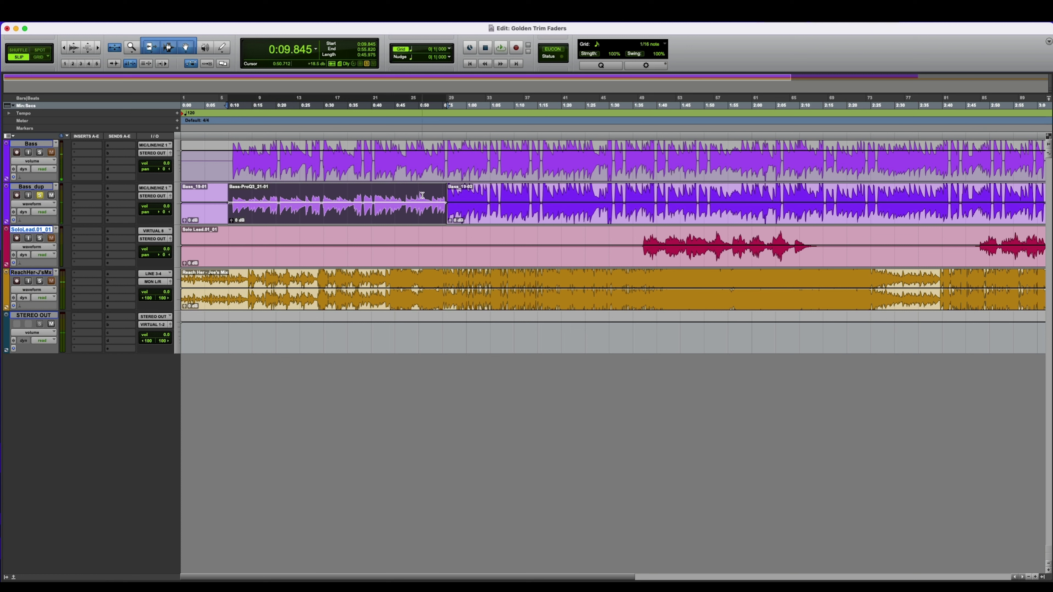
Play Bass_dup from about 0:50.8 to hear the transition from the filtered section to the unprocessed one.
left_click(423, 199)
key("space")
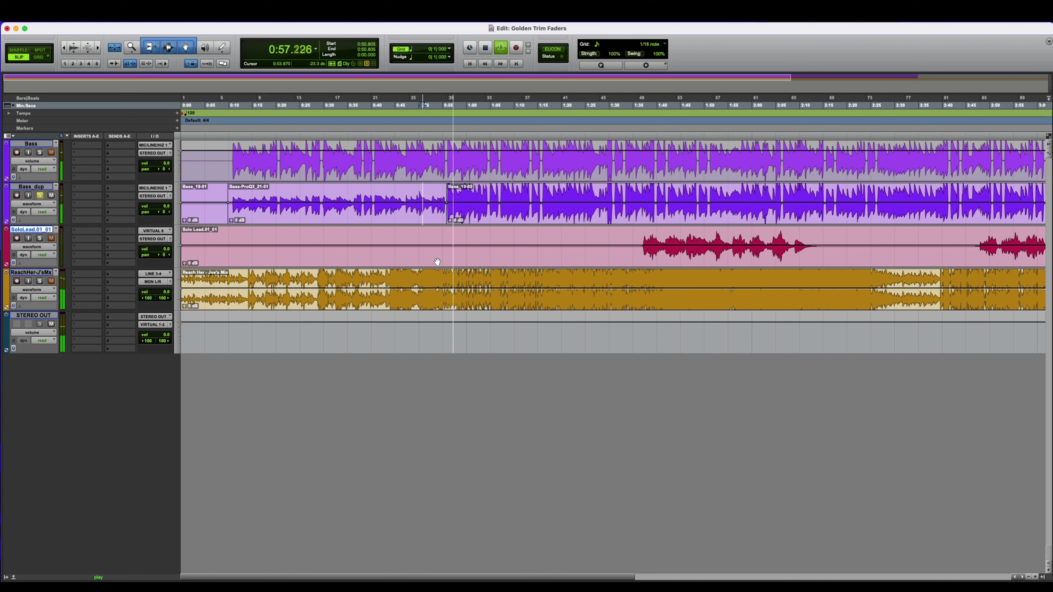
key("space")
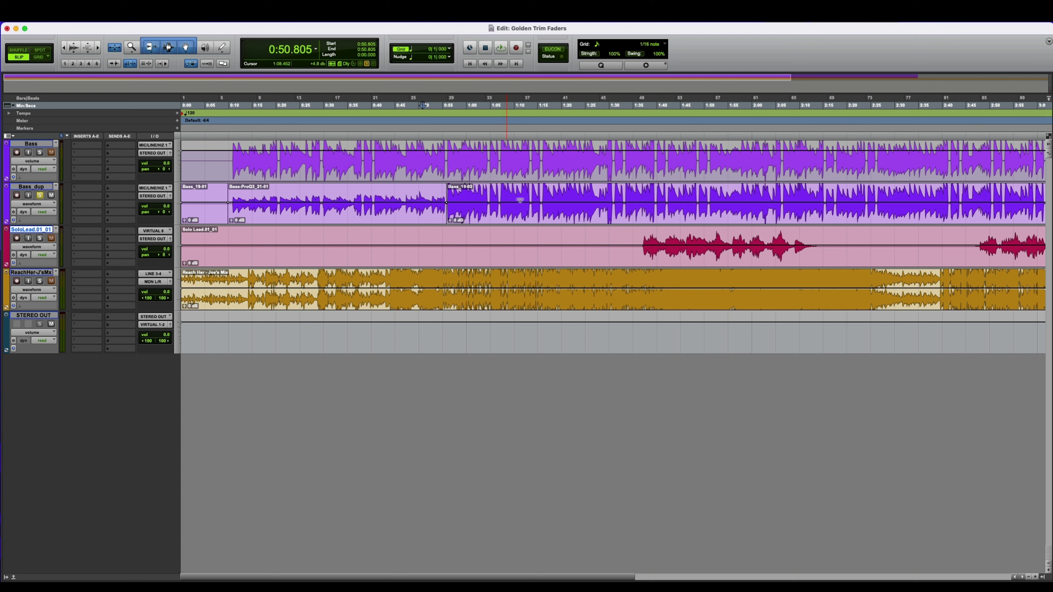
Render Bass_dup from about 1:07 to 1:33 through AudioSuite dbx-160 Mono, previewing it and lowering the threshold.
left_click_drag(500, 199, 625, 194)
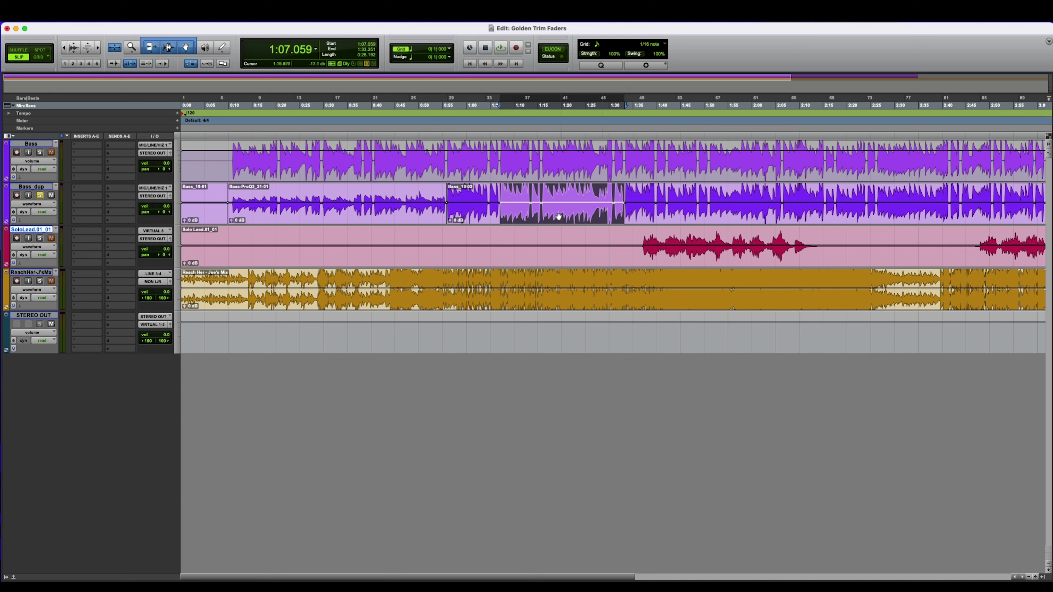
left_click(87, 231)
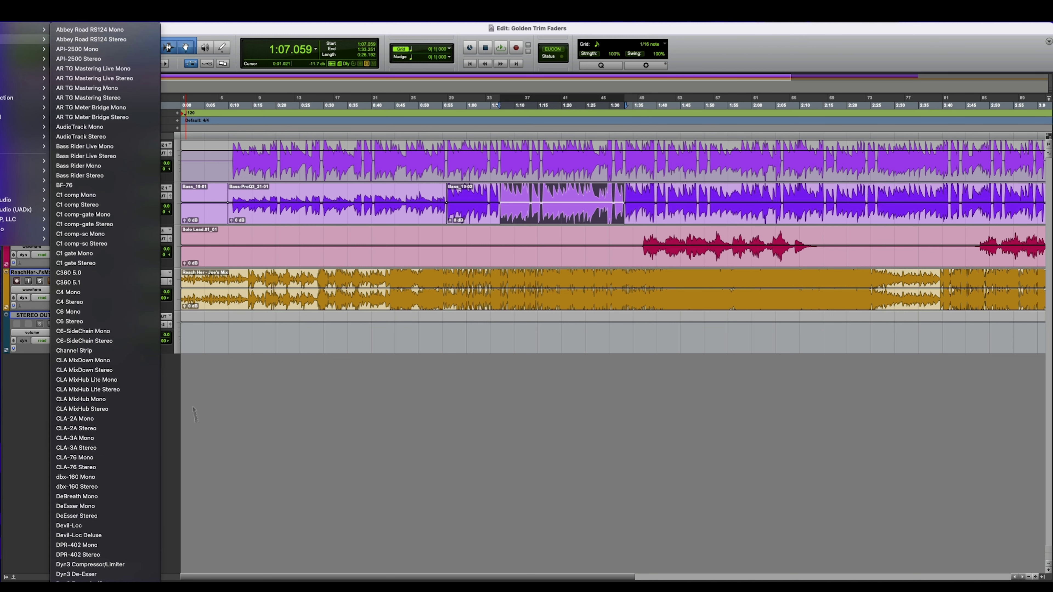
left_click(102, 481)
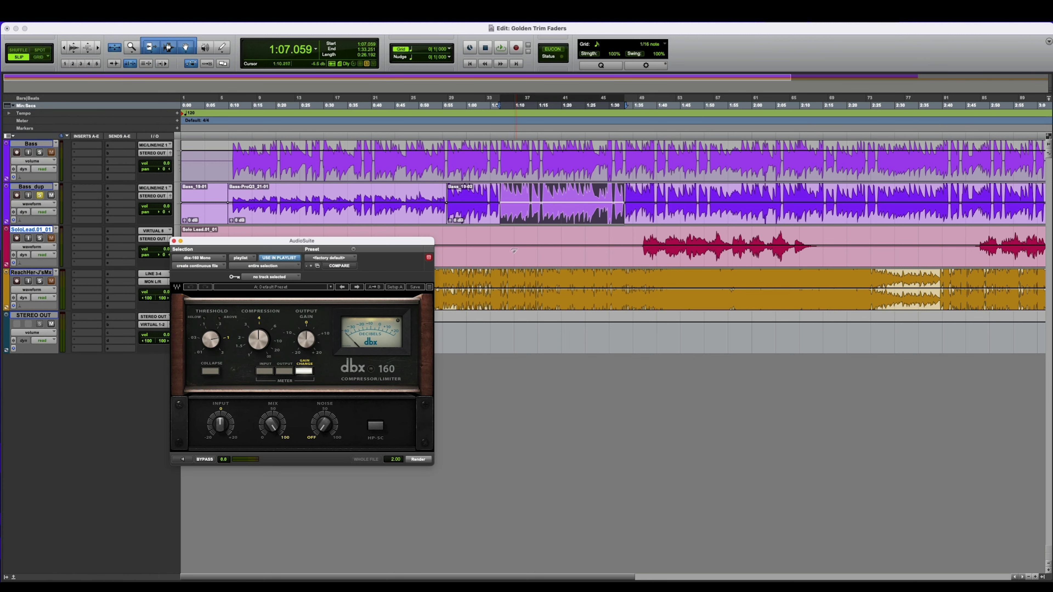
left_click(183, 460)
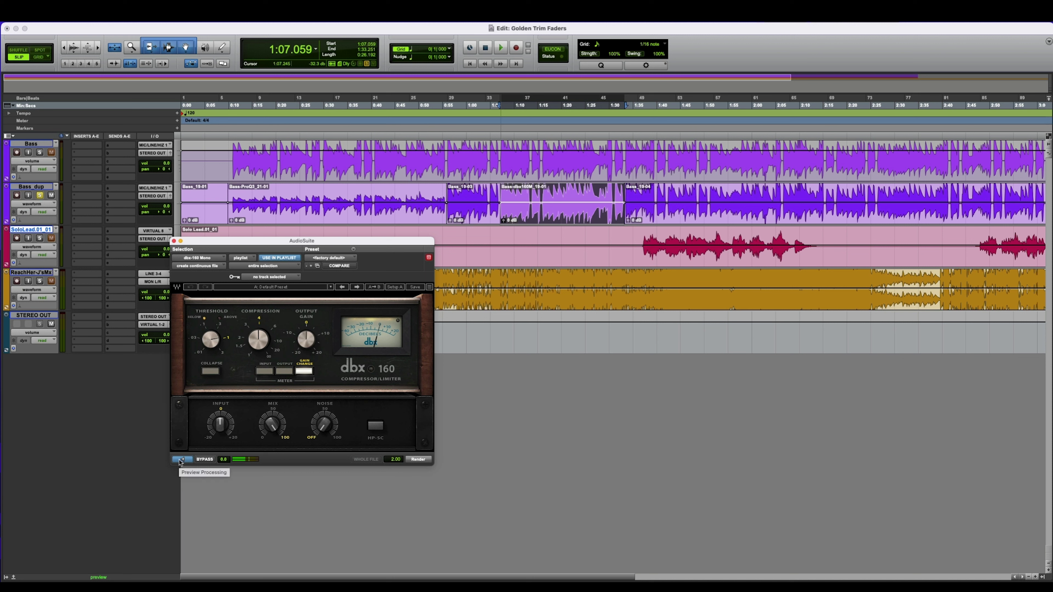
left_click_drag(211, 341, 211, 357)
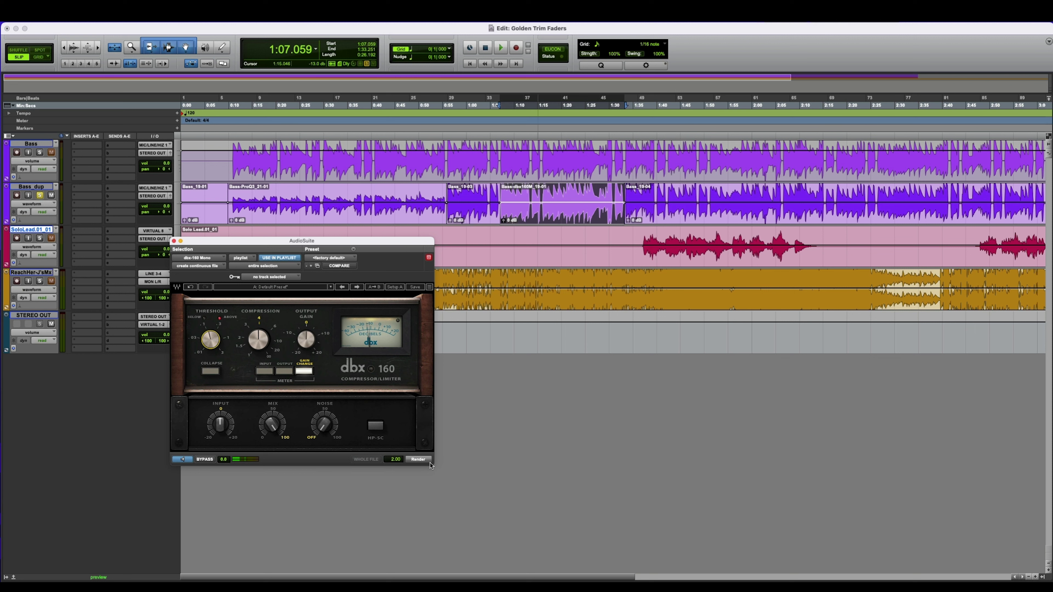
left_click(420, 460)
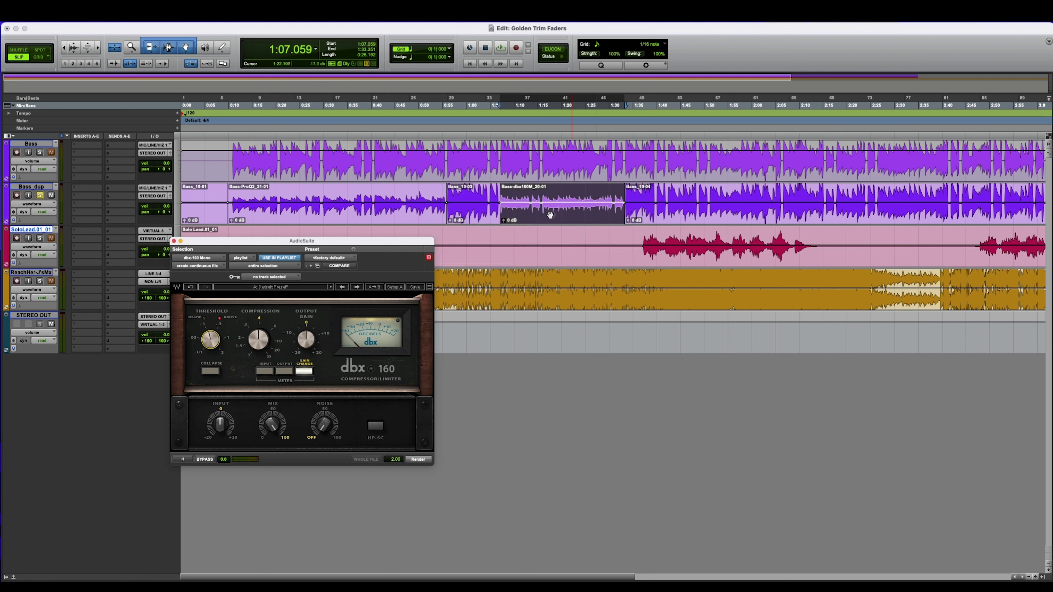
Listen to the compressed Bass_dup section, including its lead-in from about 1:02.7, and close the AudioSuite window.
key("space")
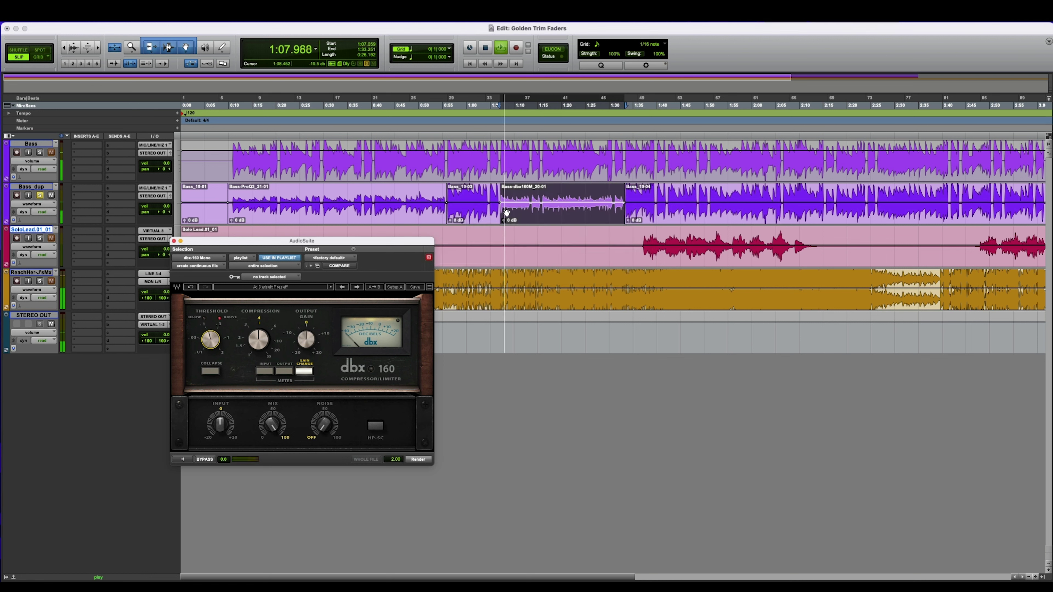
left_click(479, 196)
key("space")
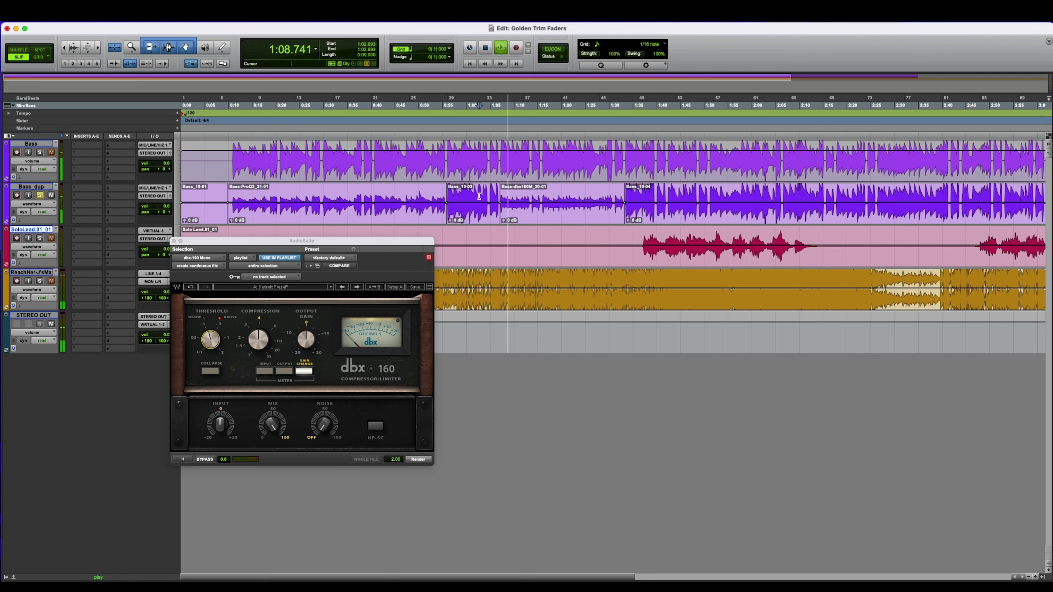
key("space")
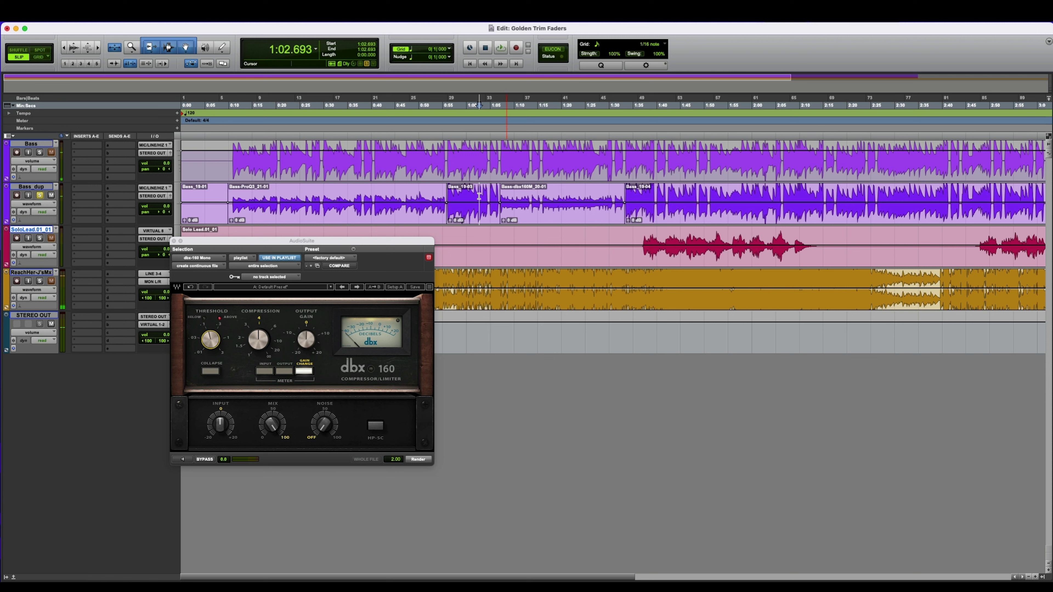
left_click(175, 241)
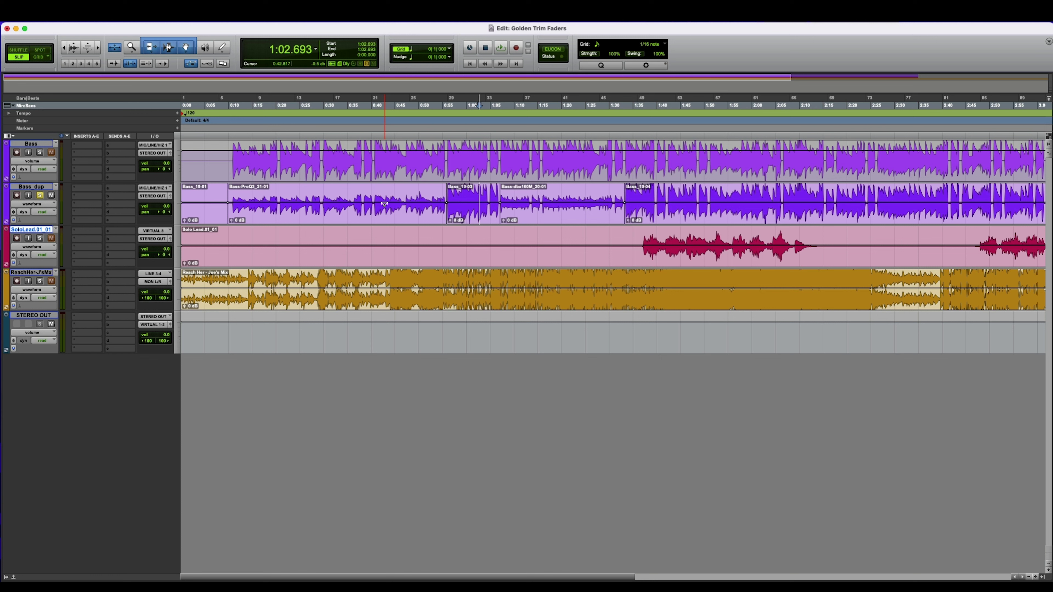
Undo the compressor and EQ renders on Bass_dup and place the edit cursor at about 0:35.
key("super+z")
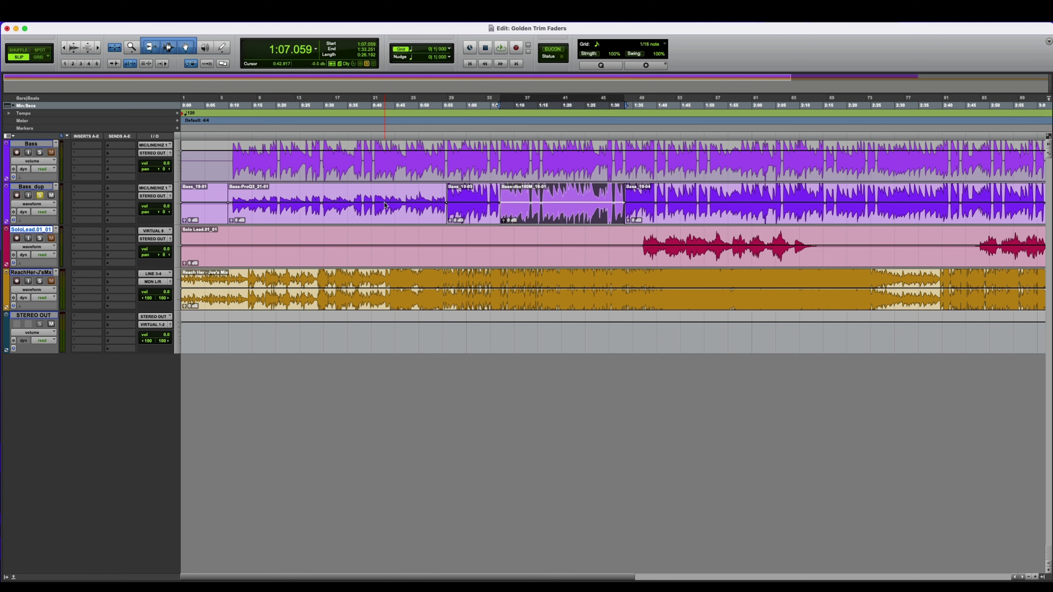
key("super+z")
key("super+z")
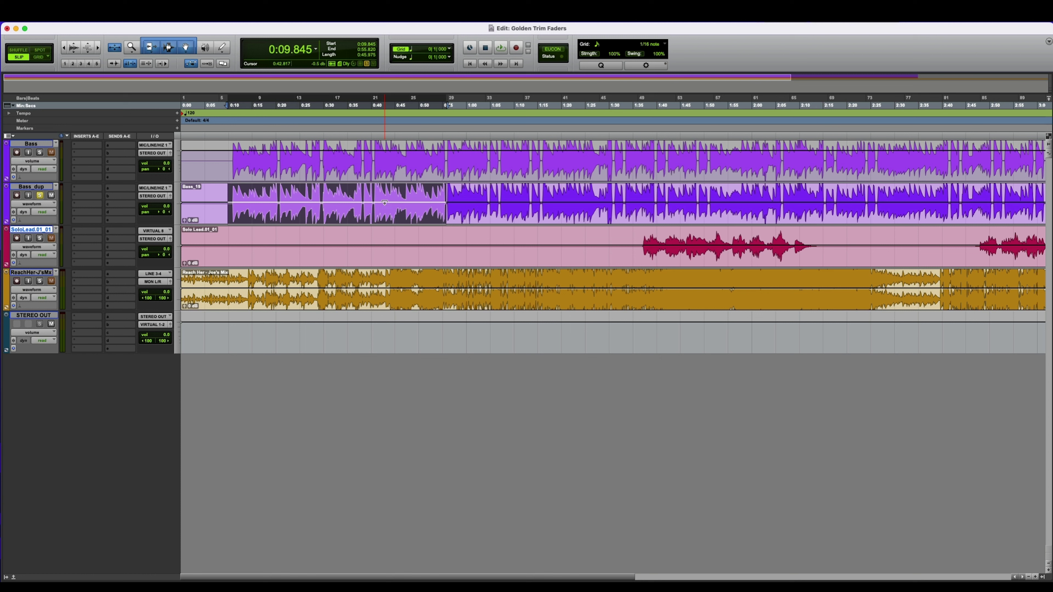
left_click(347, 105)
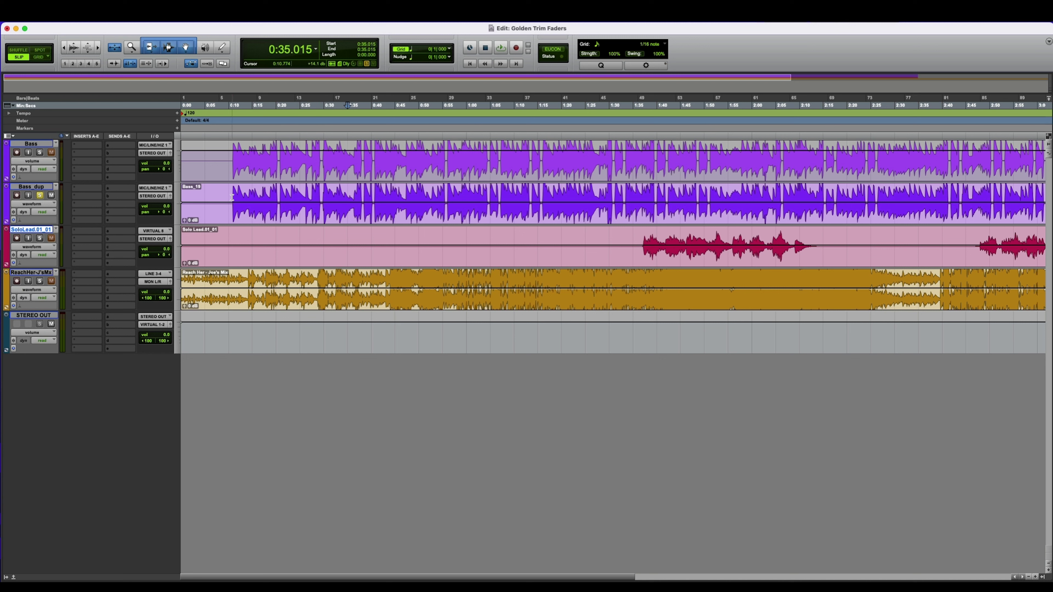
Render the entire Bass_dup clip through AudioSuite FabFilter Pro-Q 3 with a 12 dB/oct low cut at about 144.5 Hz.
left_click(227, 214)
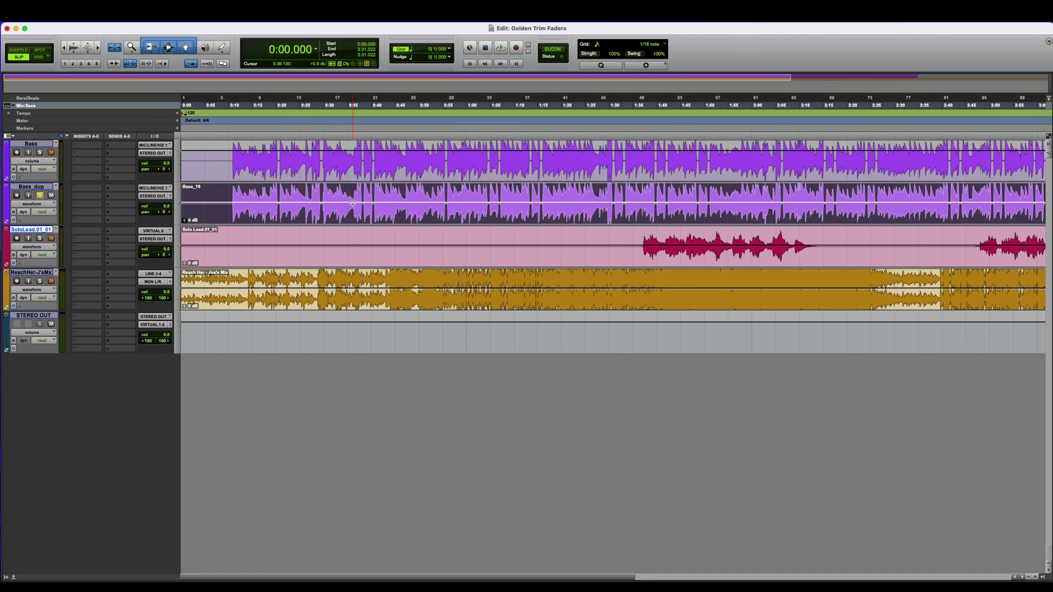
left_click(0, 18)
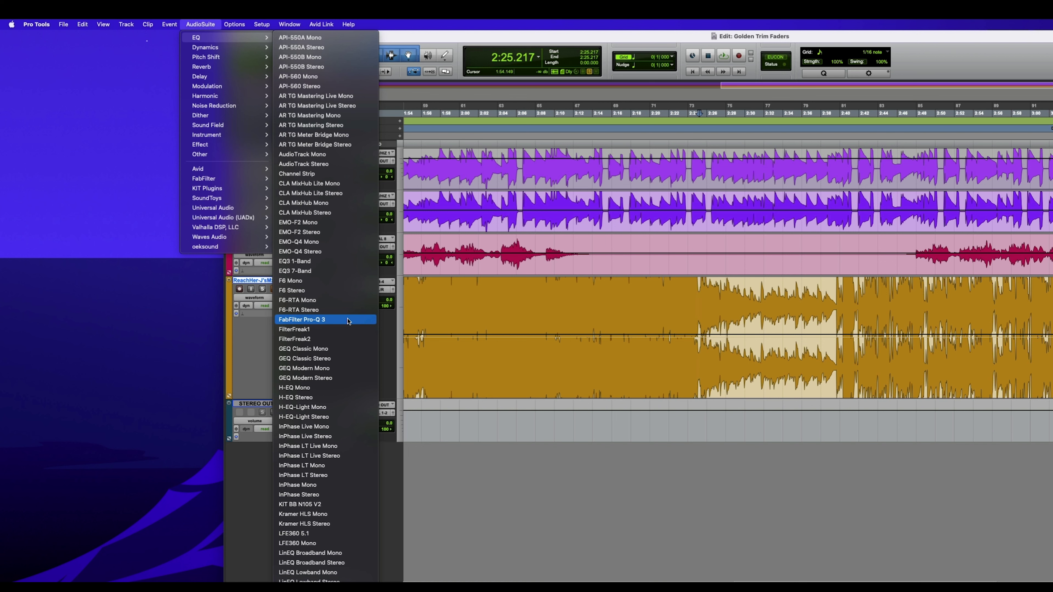
left_click(347, 319)
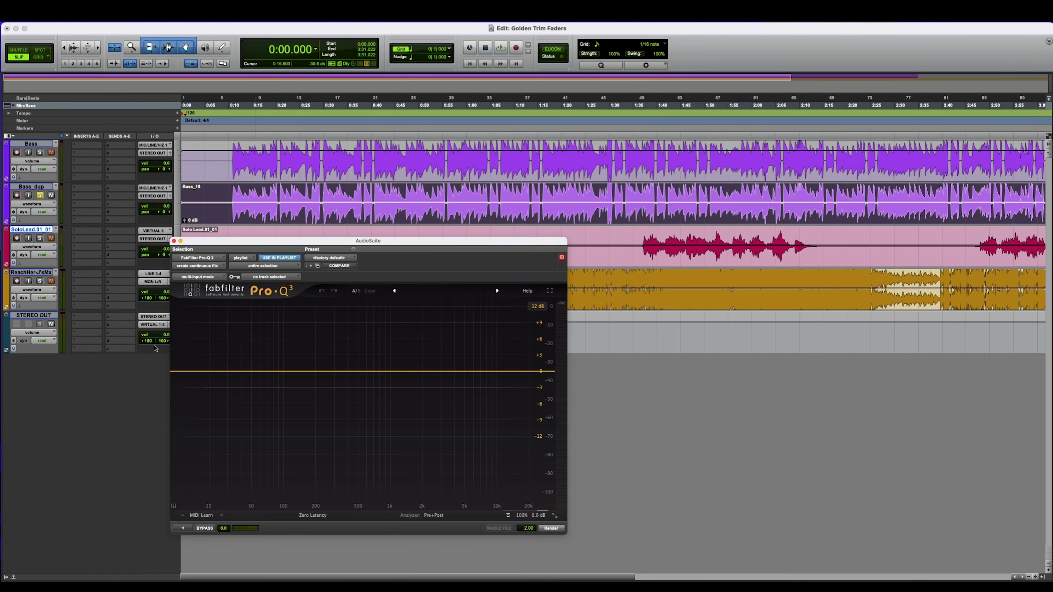
left_click(182, 371)
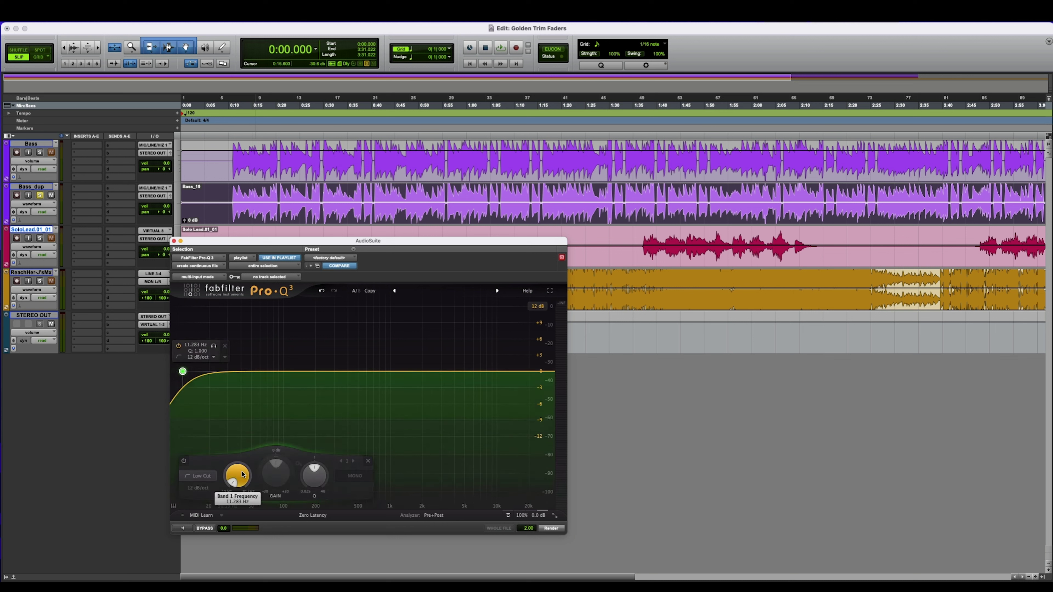
left_click_drag(237, 476, 247, 428)
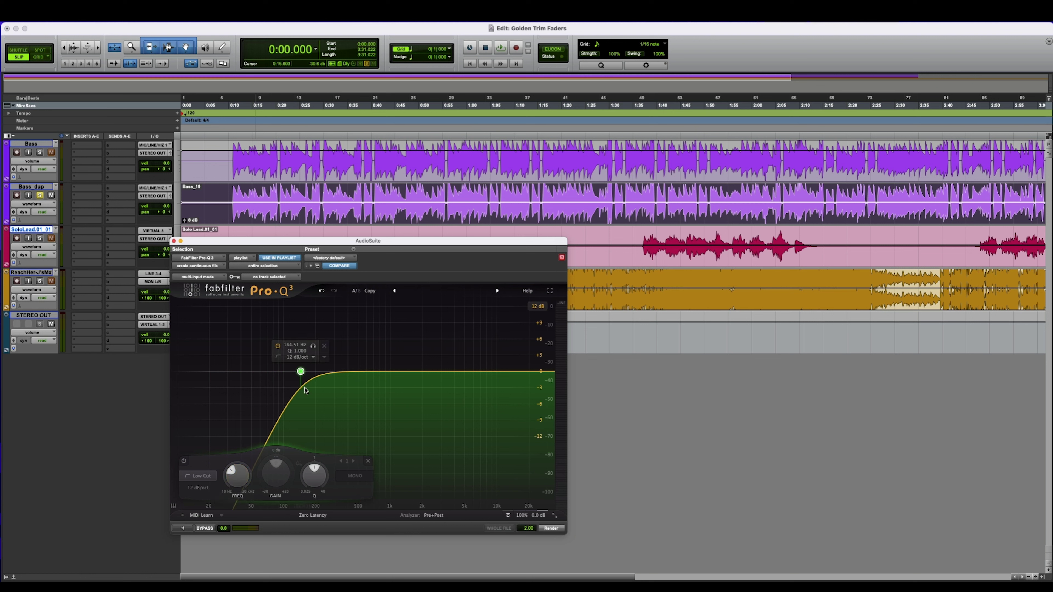
left_click(557, 529)
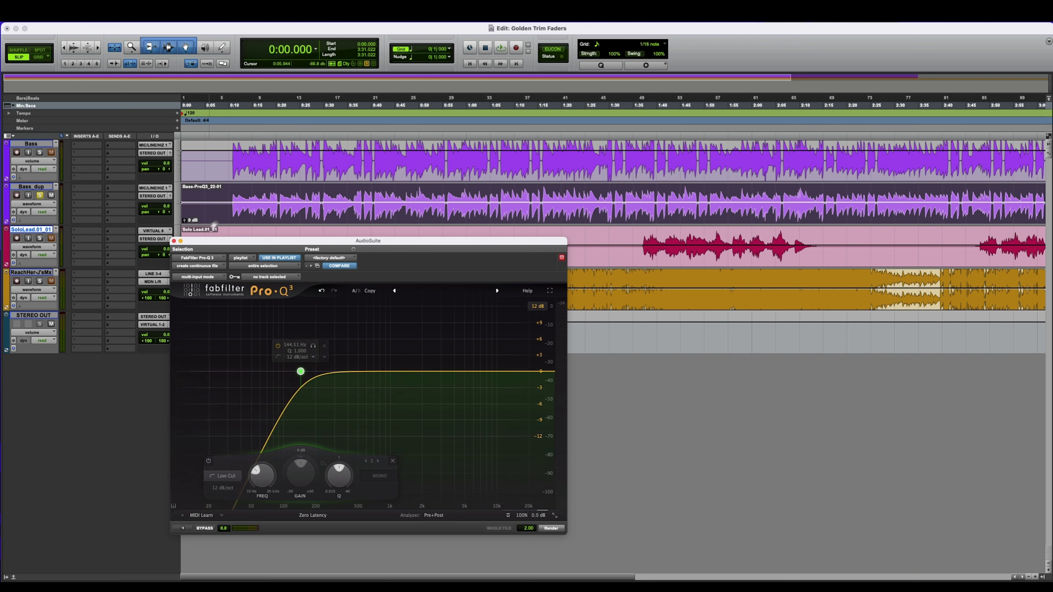
Solo Bass alongside Bass_dup and play from about 0:10.7, switching Bass_dup's solo off and on to compare the blend.
left_click(39, 153)
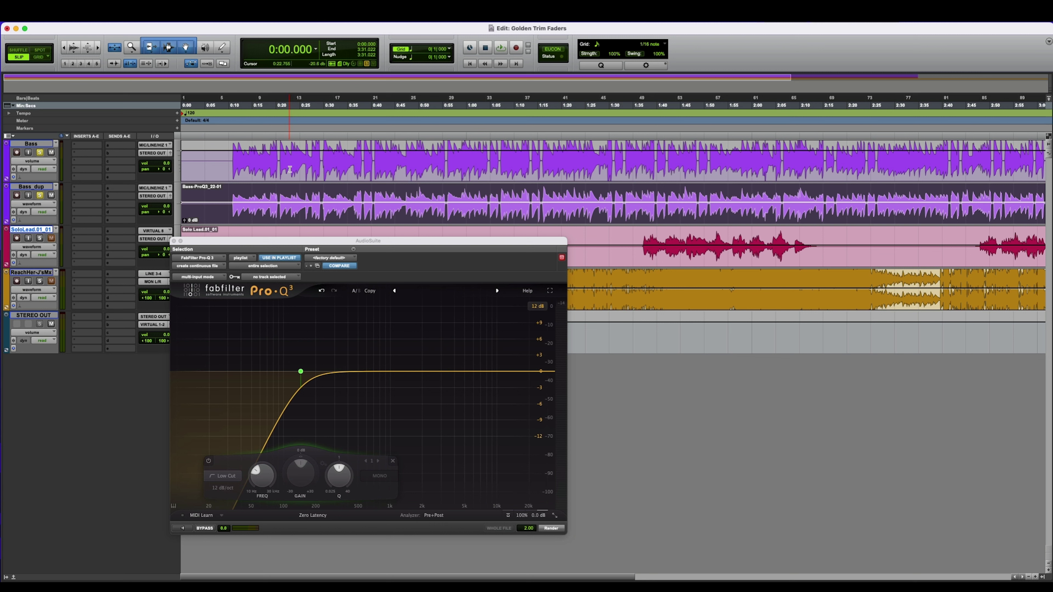
mouse_move(304, 433)
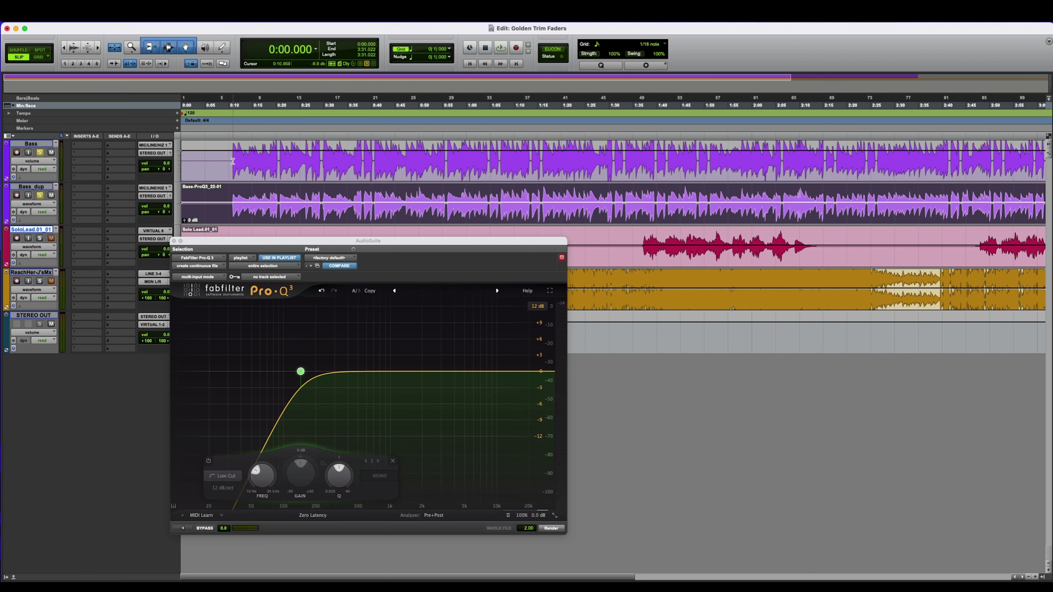
left_click_drag(233, 161, 232, 203)
key("space")
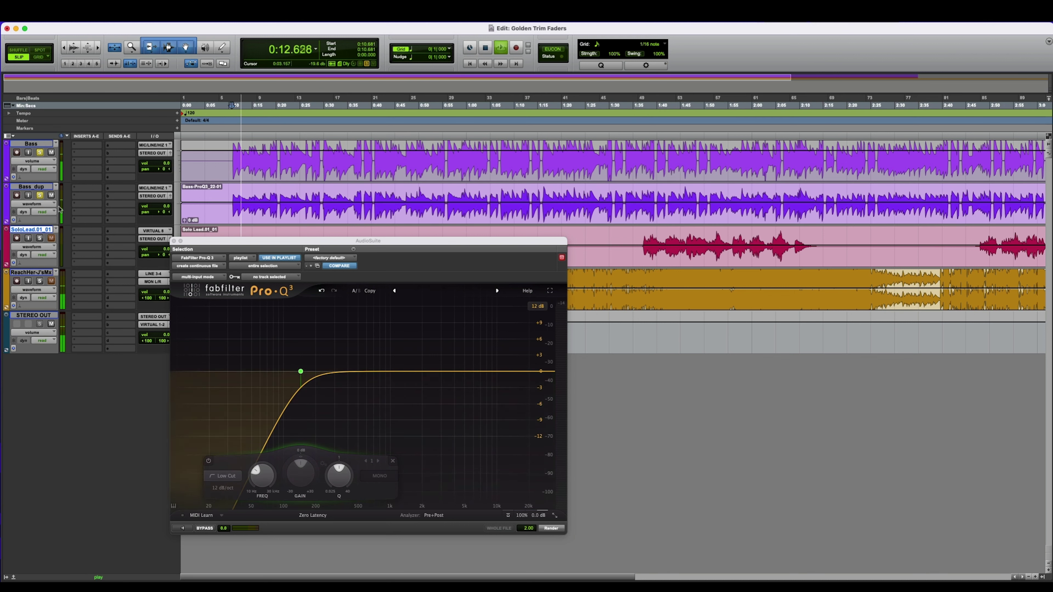
left_click(40, 197)
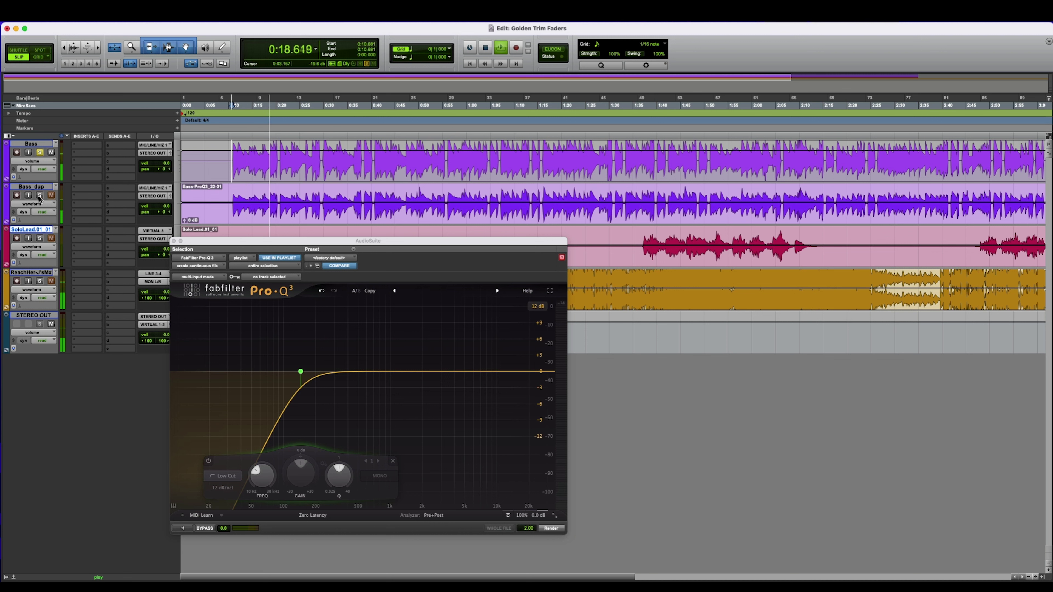
left_click(39, 196)
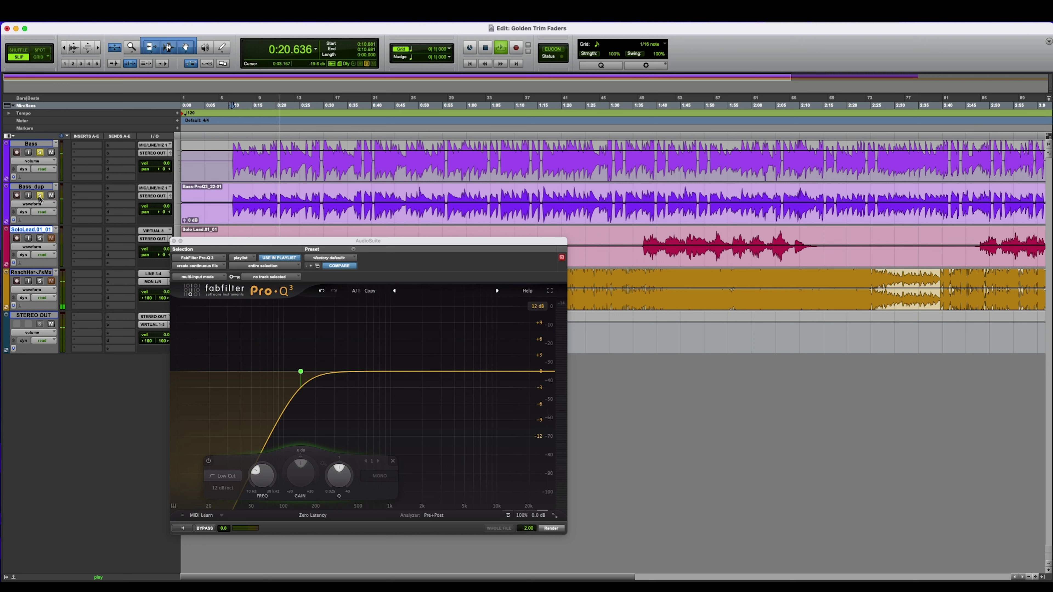
Lower Bass_dup's volume to about -7.8 dB and compare the mix with its solo off and on before stopping playback.
left_click_drag(164, 206, 164, 224)
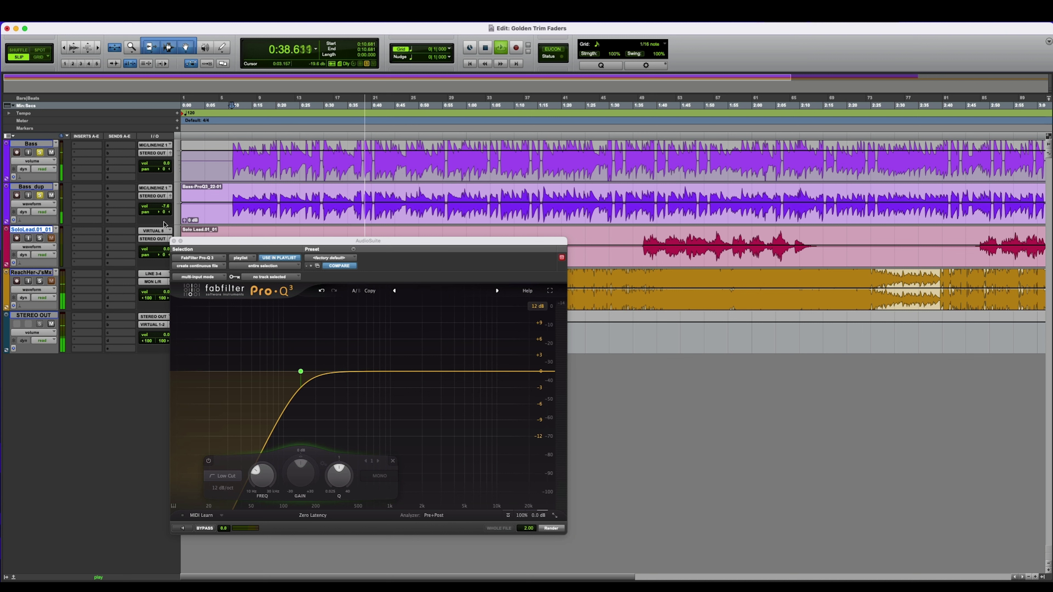
left_click(40, 196)
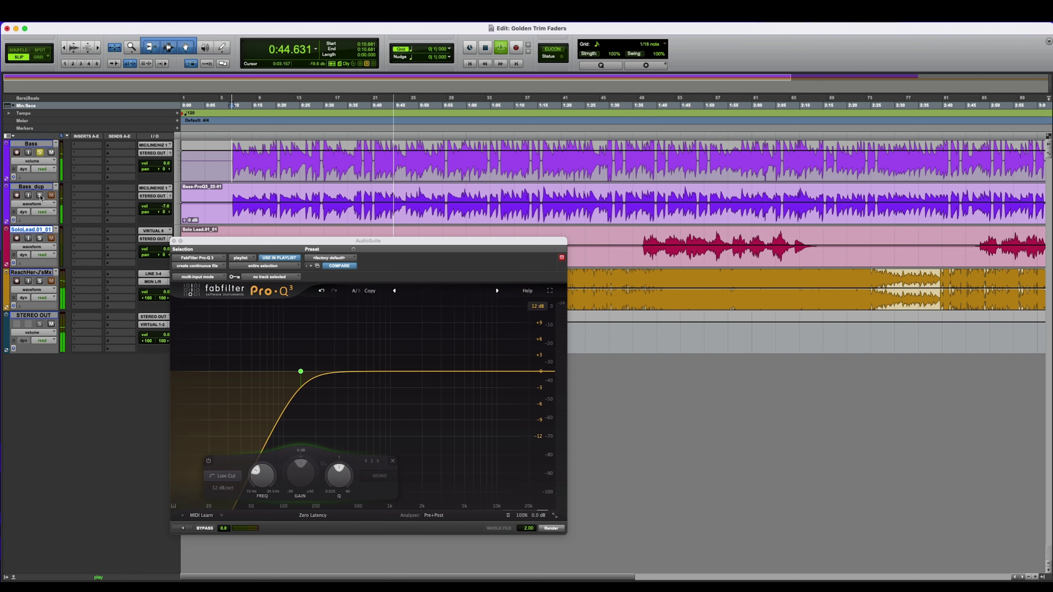
left_click(40, 196)
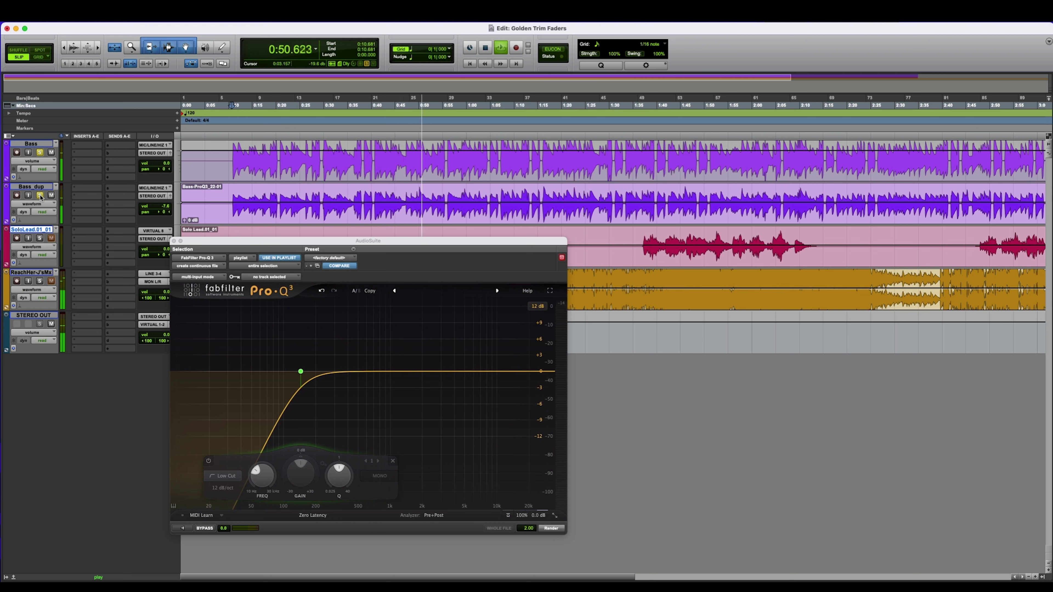
key("space")
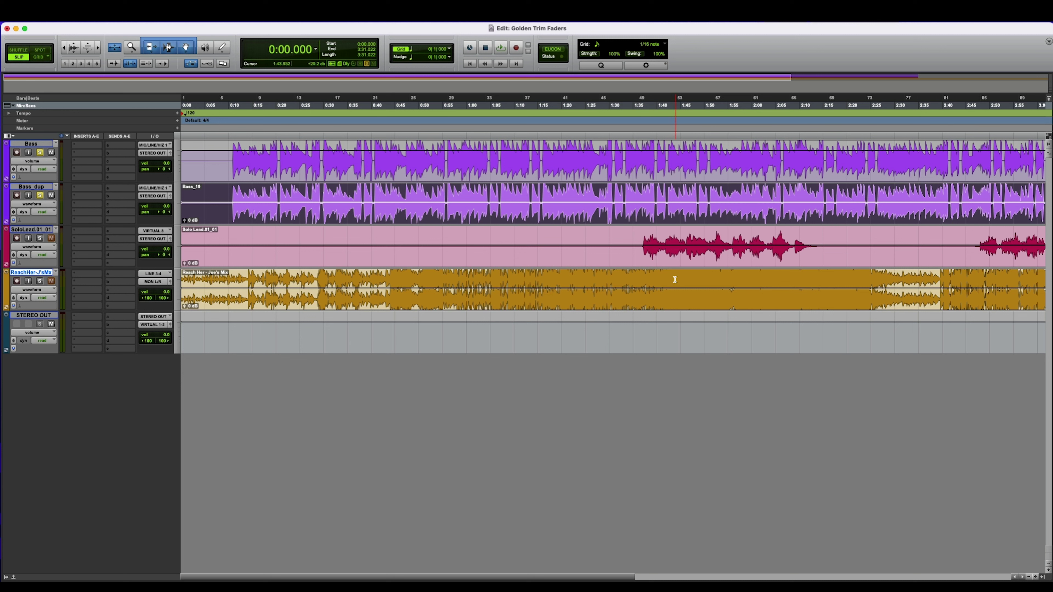
Enlarge the Reach Her mix track and select its quieter intro from the start to about 0:43.98.
left_click_drag(28, 311, 29, 392)
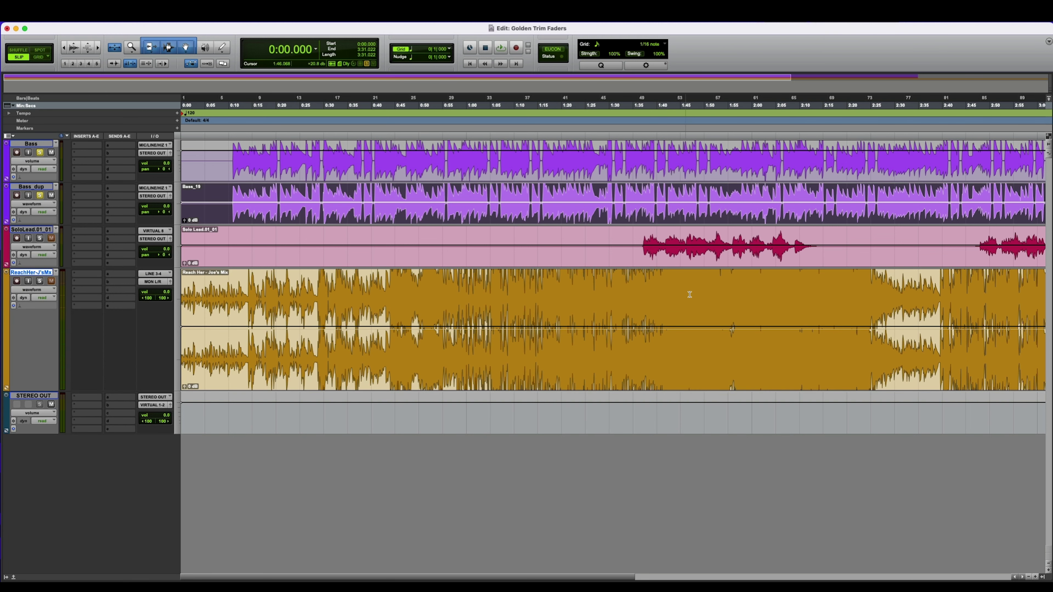
left_click_drag(660, 299, 723, 298)
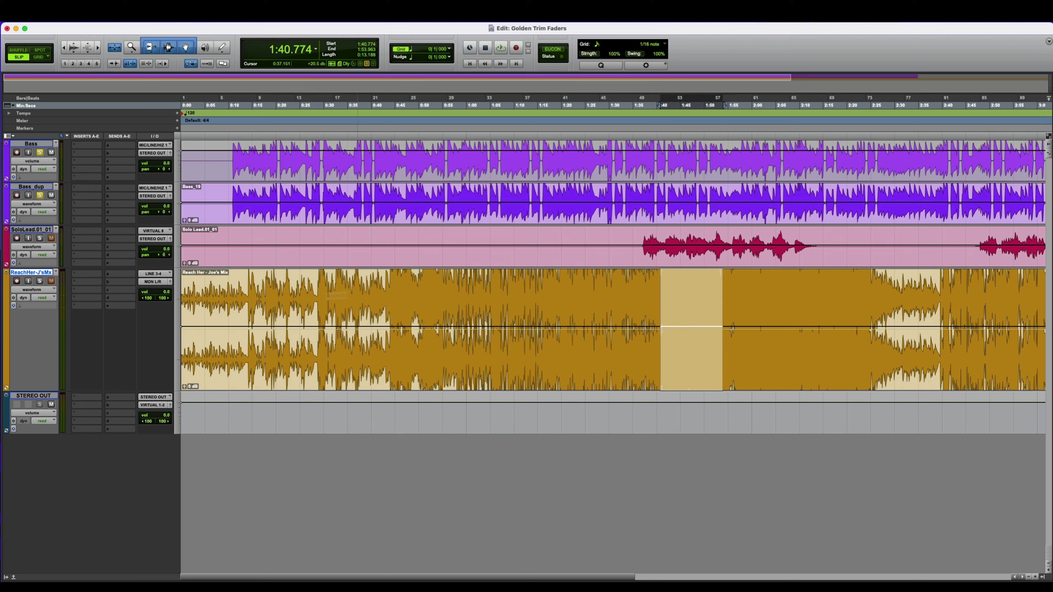
left_click(388, 299)
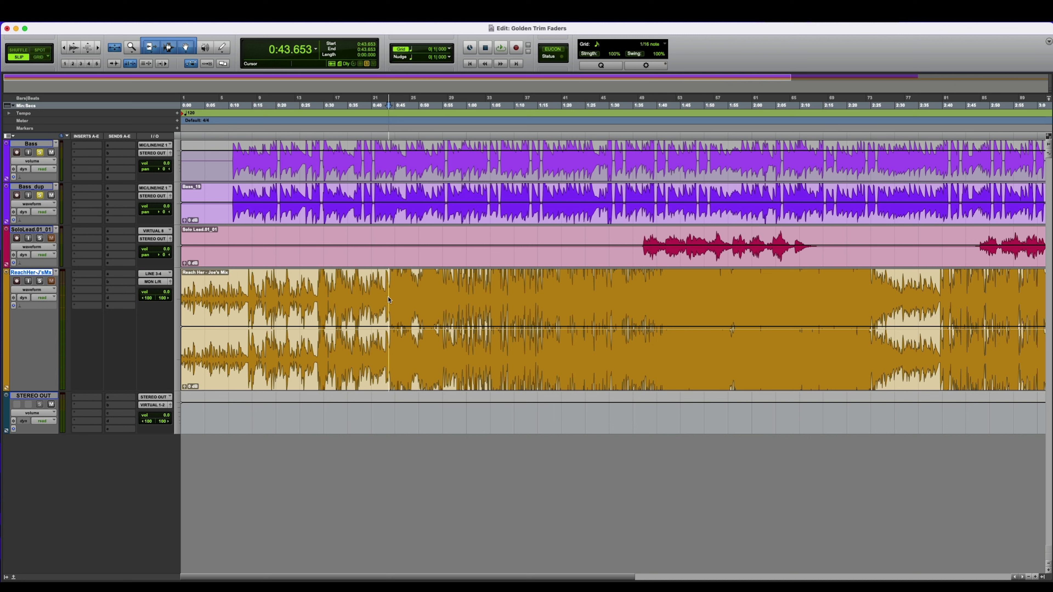
key("super+equal")
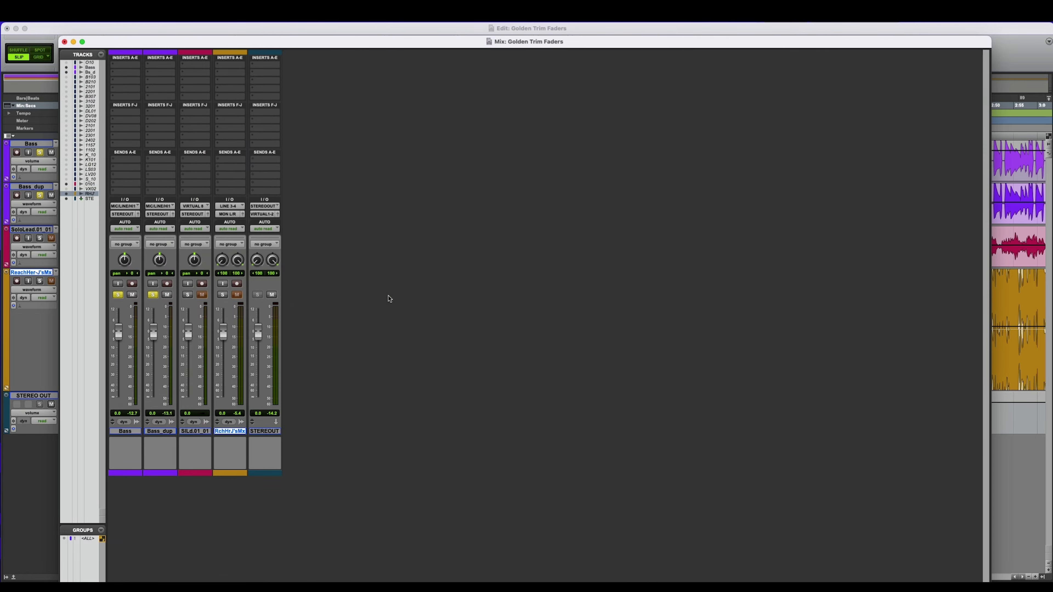
key("super+equal")
key("super+bracketright")
key("super+bracketright")
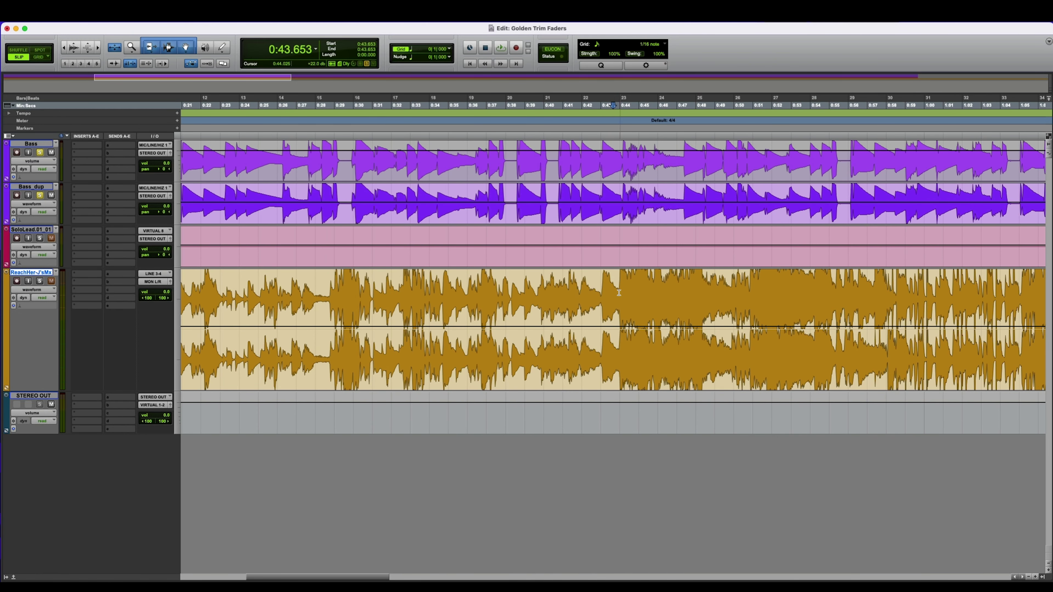
left_click_drag(620, 294, 119, 330)
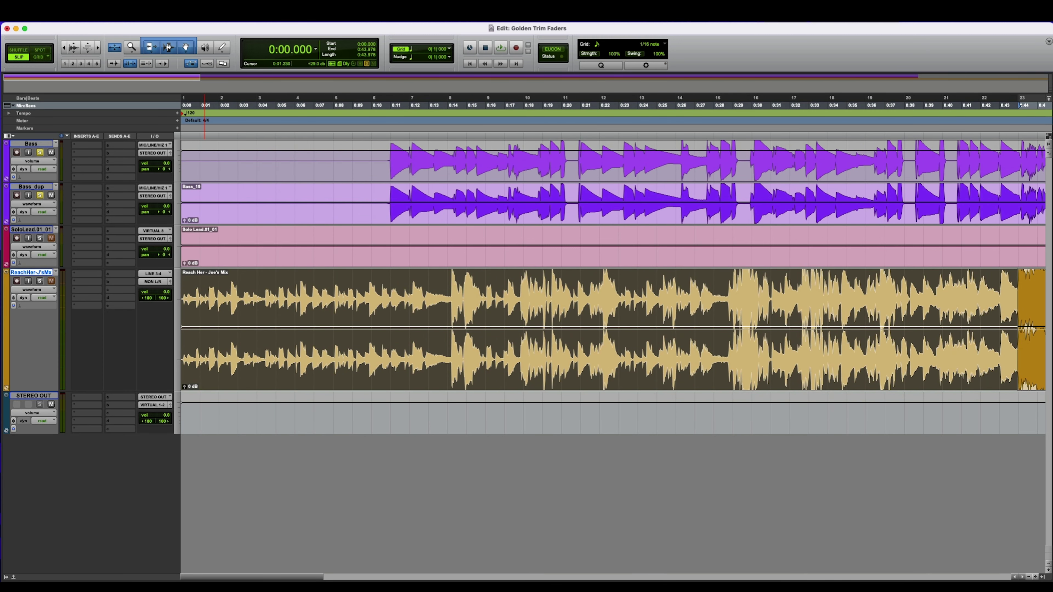
Open AudioSuite API-2500 Stereo for the selected intro and set knee and thrust to Med and type to Old.
left_click(1, 18)
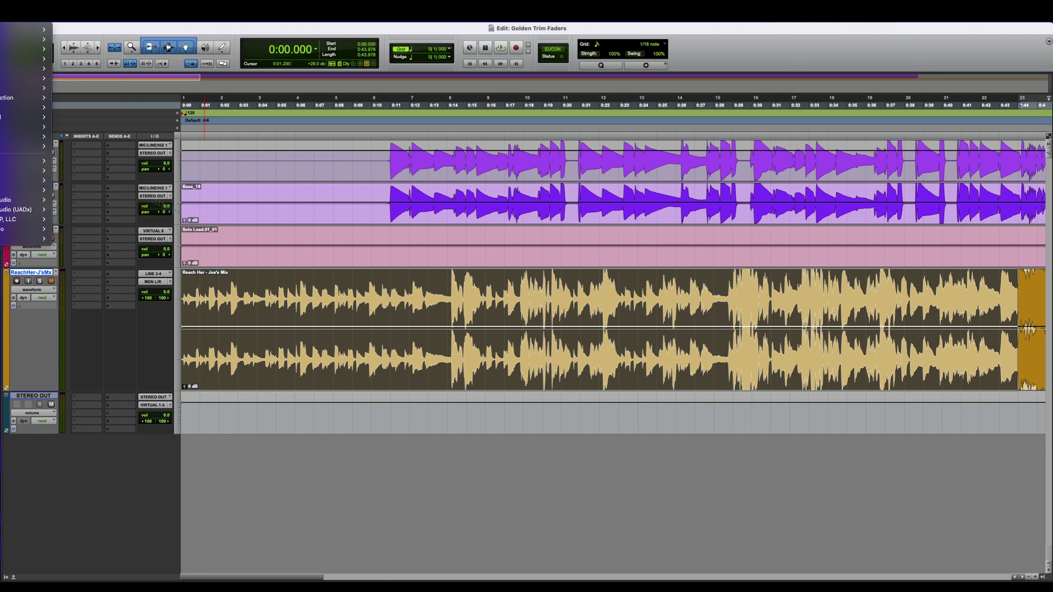
mouse_move(25, 38)
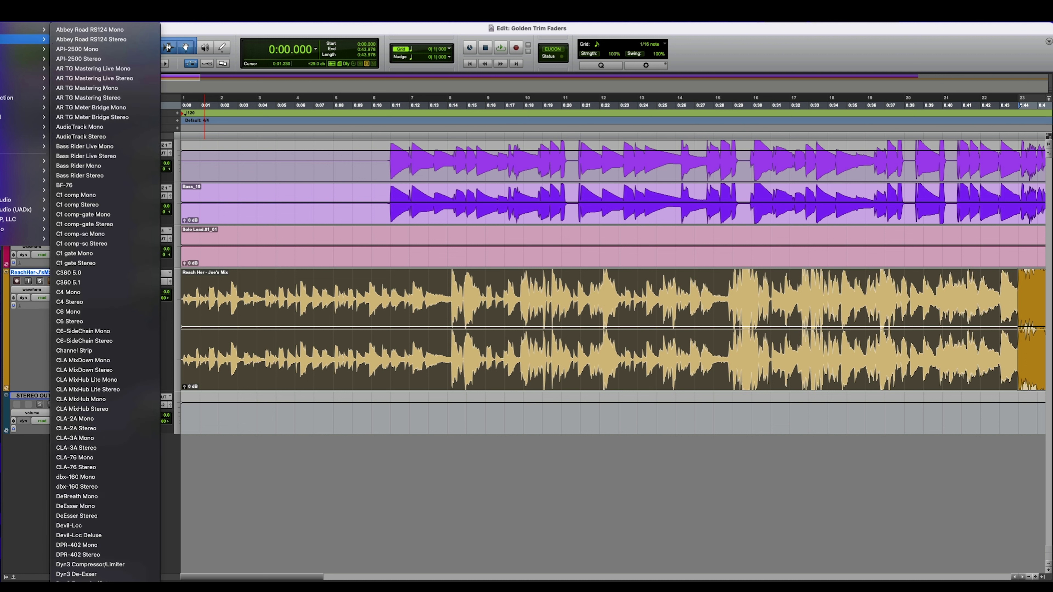
left_click(107, 61)
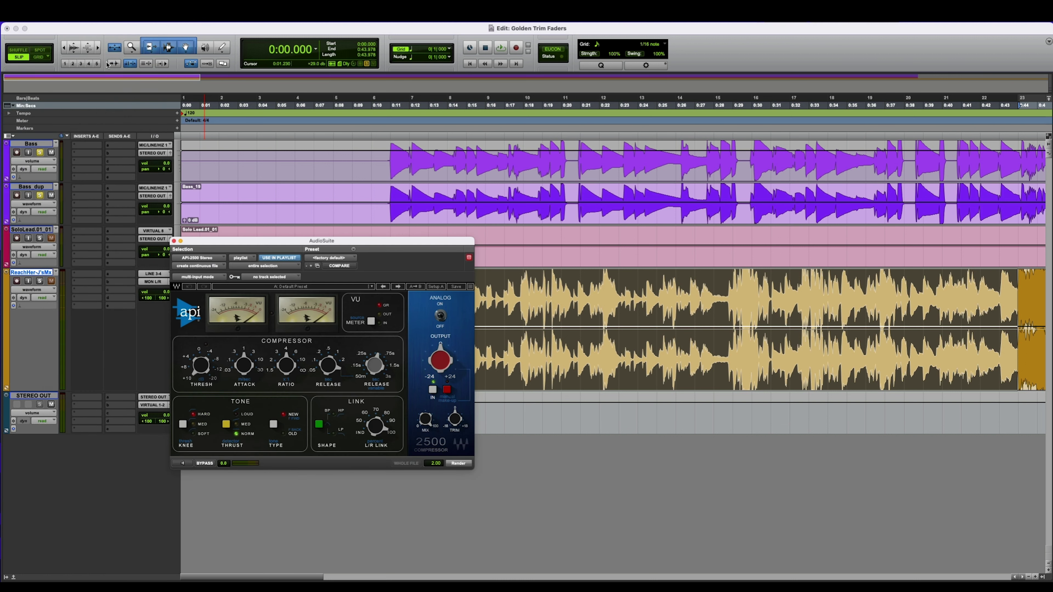
left_click_drag(268, 243, 163, 72)
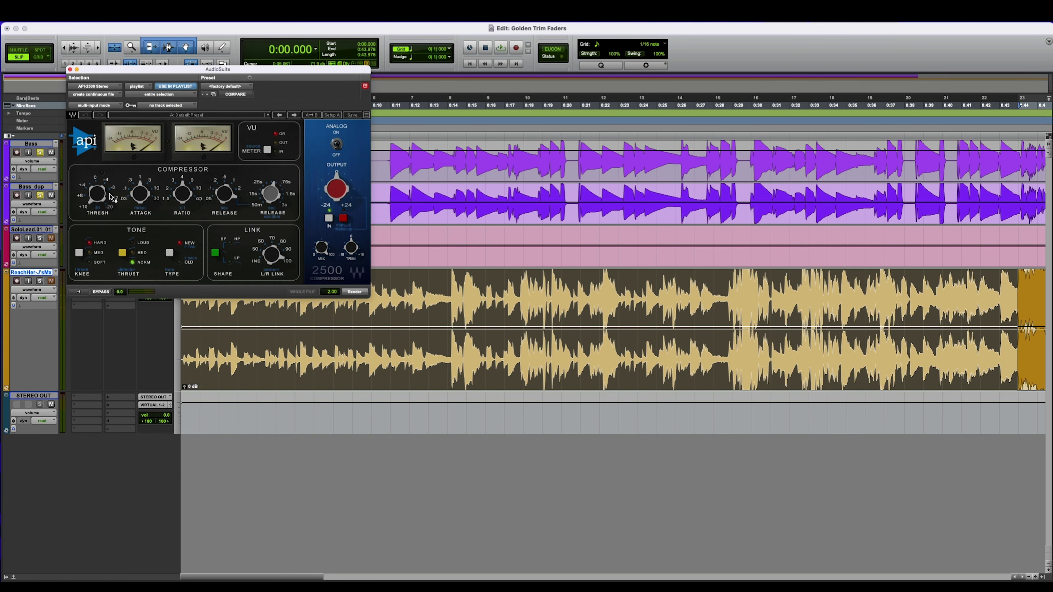
left_click(91, 254)
left_click(136, 257)
mouse_move(99, 194)
Select the entire Reach Her mix clip, then clear the selection and close the AudioSuite compressor window.
key("super+bracketleft")
key("super+bracketleft")
key("super+bracketleft")
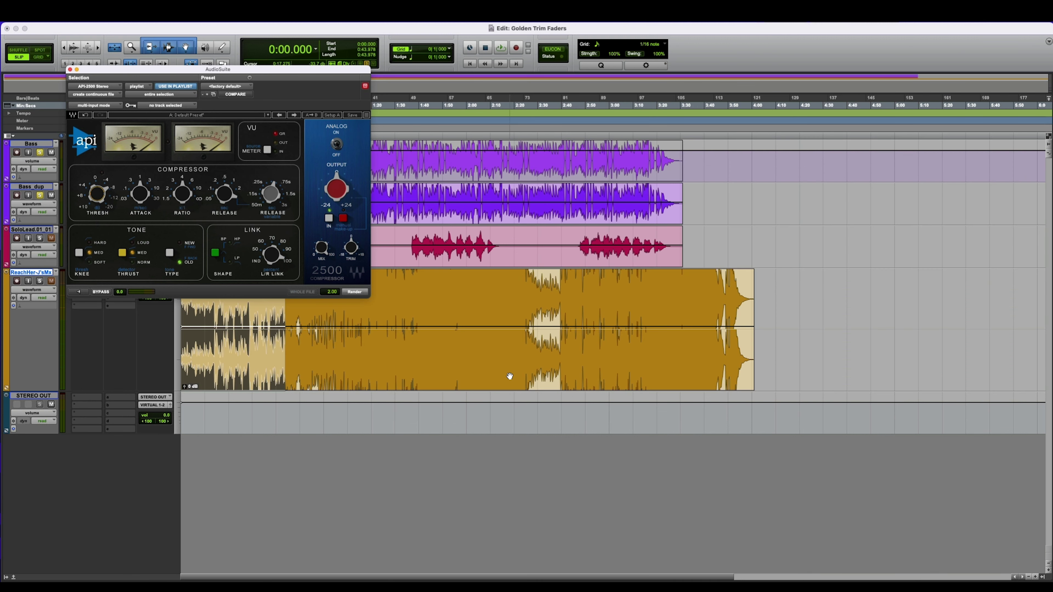
left_click(417, 277)
double_click(422, 279)
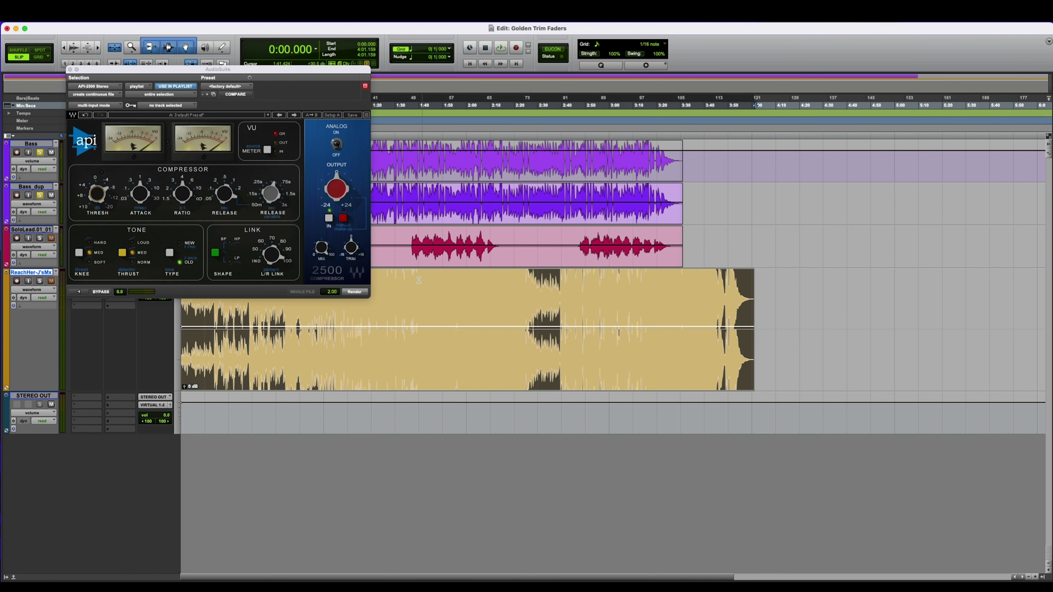
left_click(418, 279)
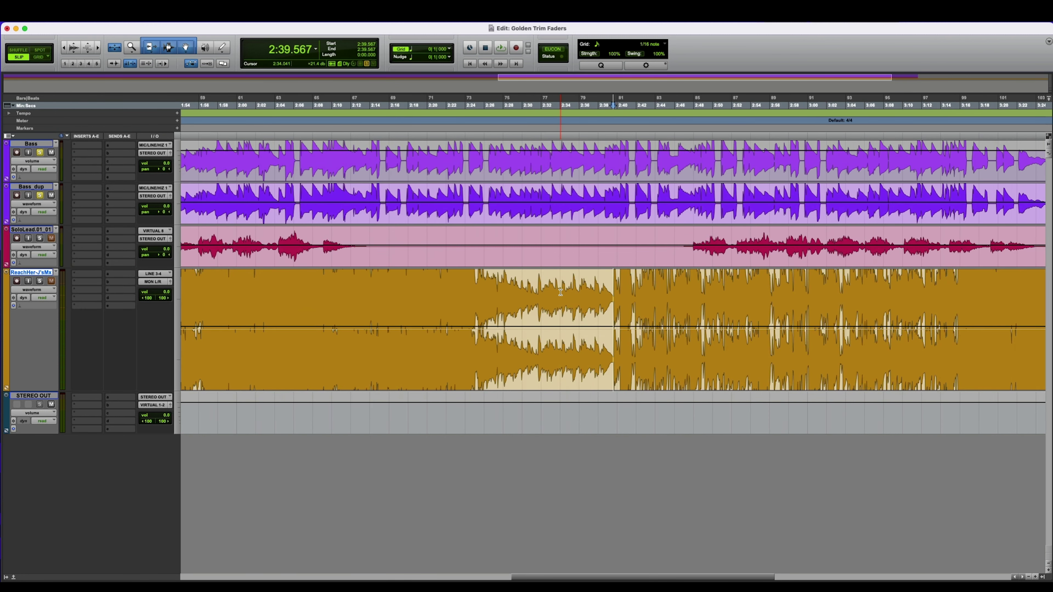
Select the quiet Reach Her mix section from about 2:25.2 to 2:39.5, place the cursor at its start and open the track's options.
left_click_drag(612, 293, 476, 305)
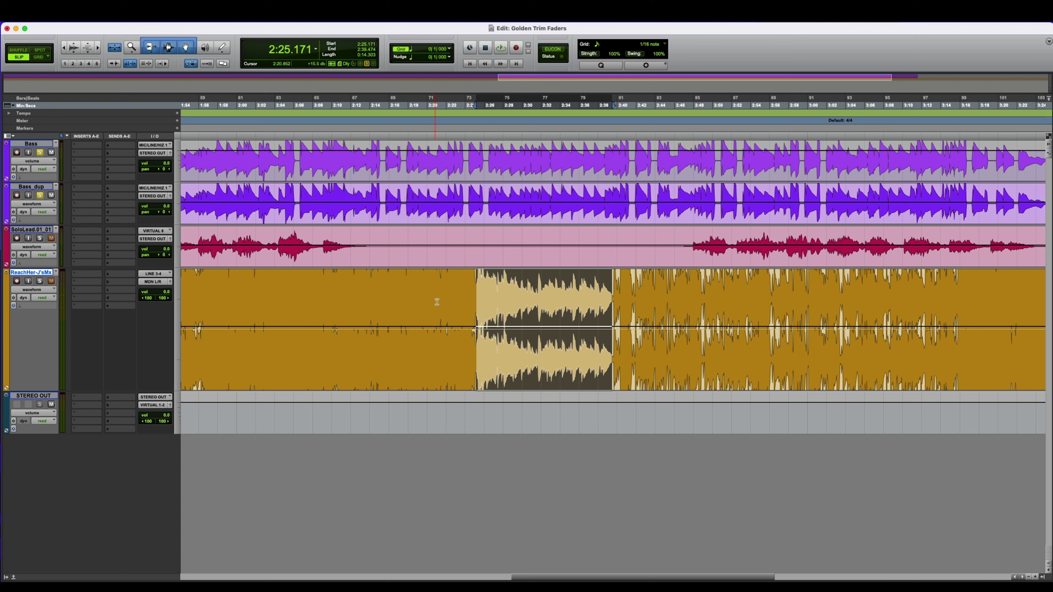
left_click(477, 285)
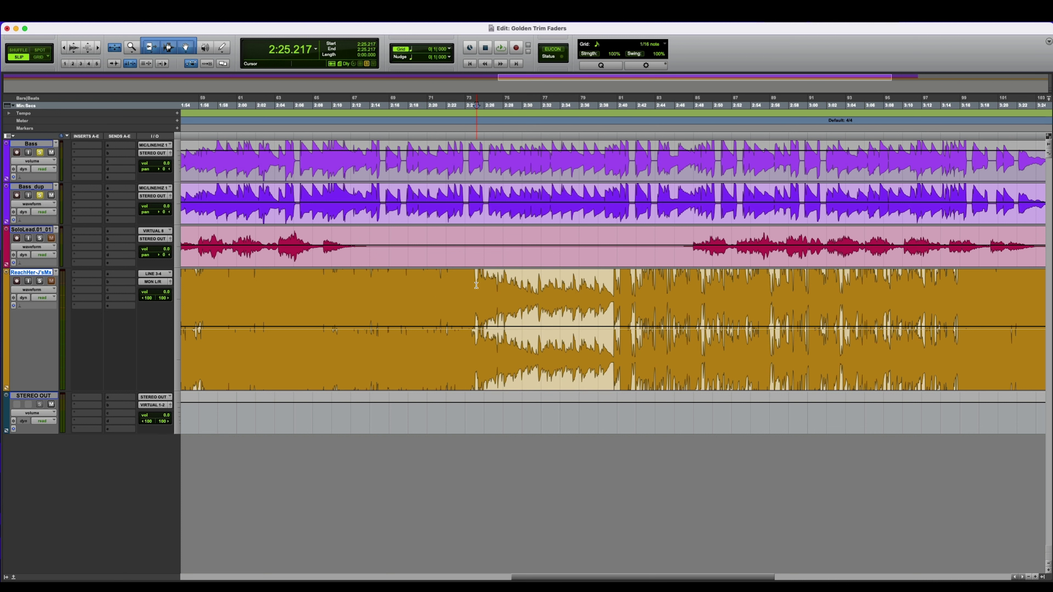
right_click(43, 274)
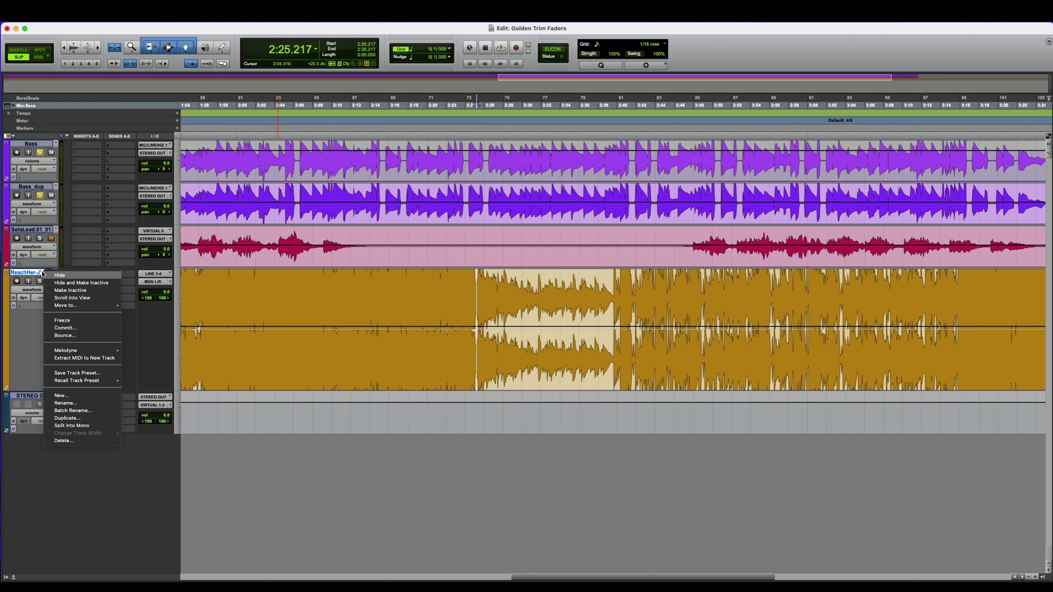